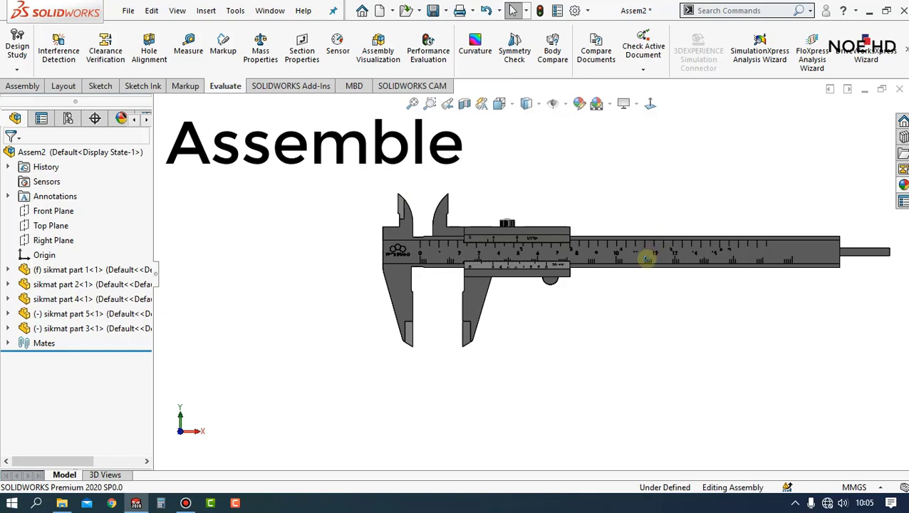
Orbit and zoom around the finished vernier caliper to view it from both sides.
middle_click_drag(647, 258, 601, 262)
scroll(534, 248, "down", 3)
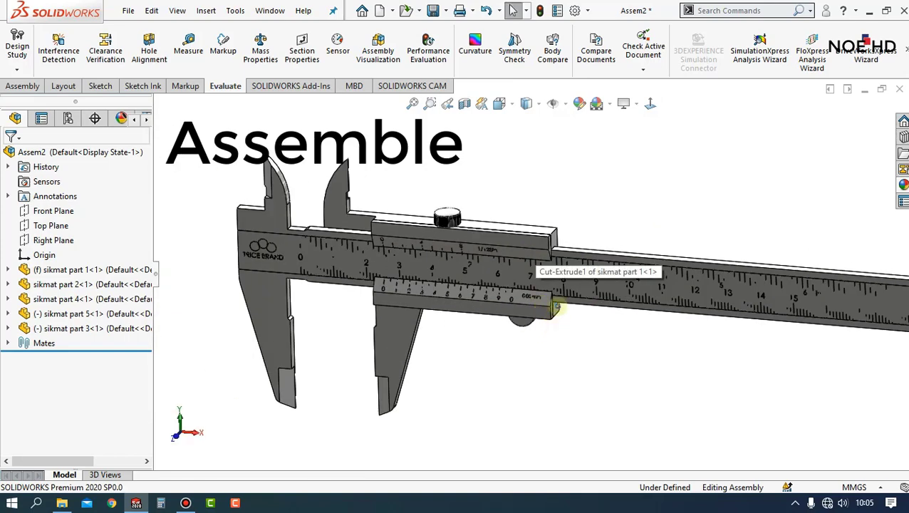
mouse_move(556, 308)
middle_mouse_down()
mouse_move(562, 256)
mouse_move(527, 239)
mouse_move(405, 239)
middle_mouse_up()
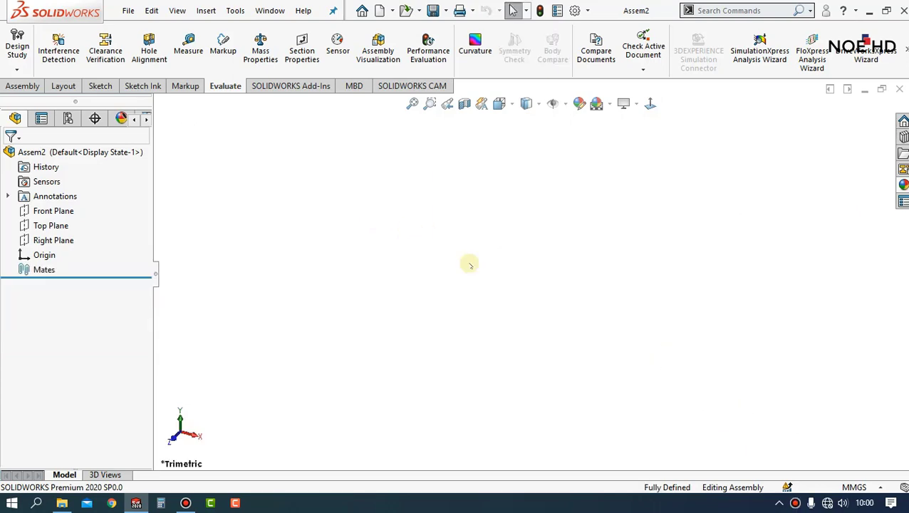
Insert sikmat part 1 from the Assembly tab and place it as the fixed base part.
left_click(17, 88)
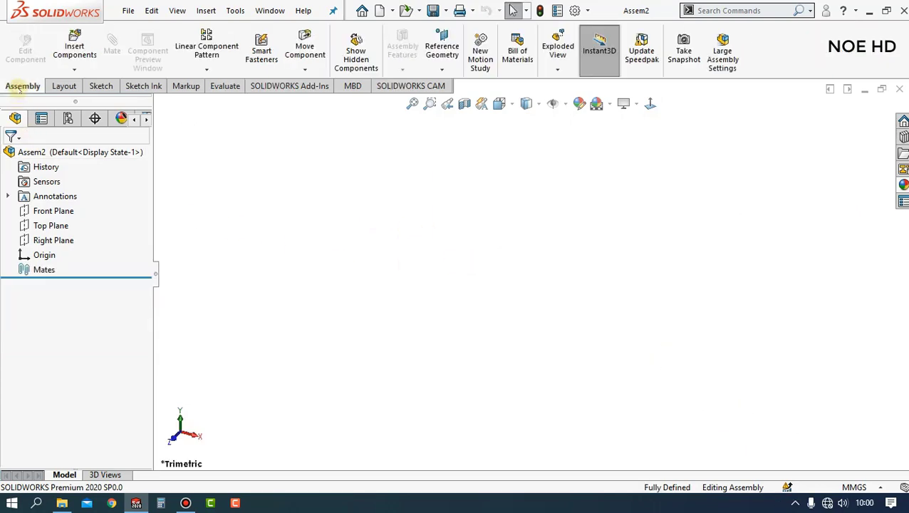
left_click(74, 46)
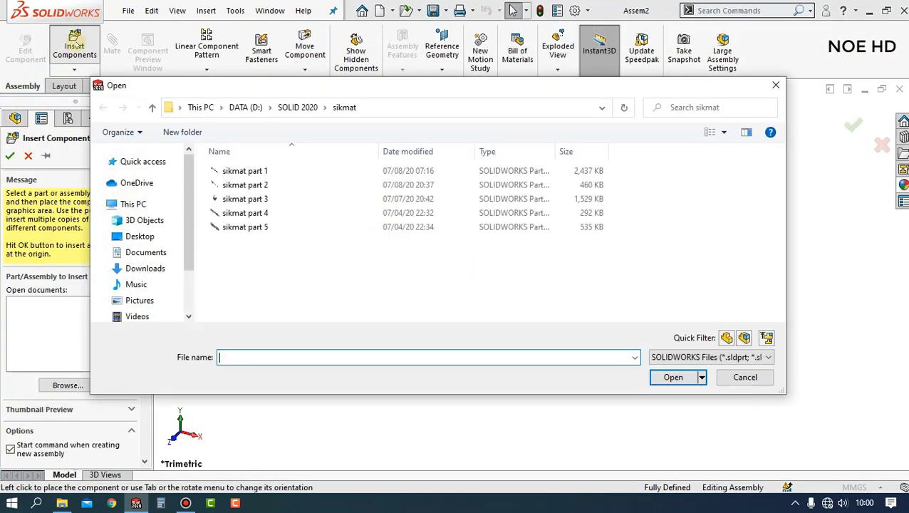
left_click(245, 171)
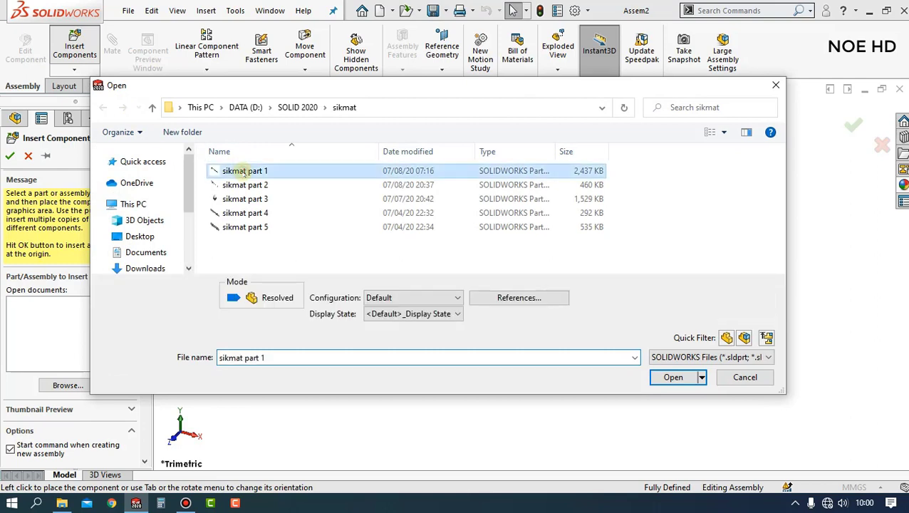
left_click(684, 377)
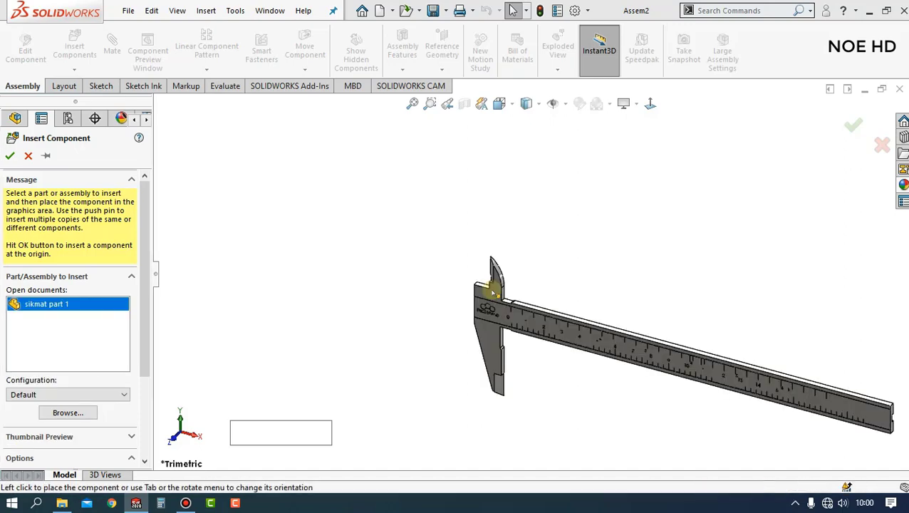
left_click(492, 291)
scroll(433, 187, "down", 1)
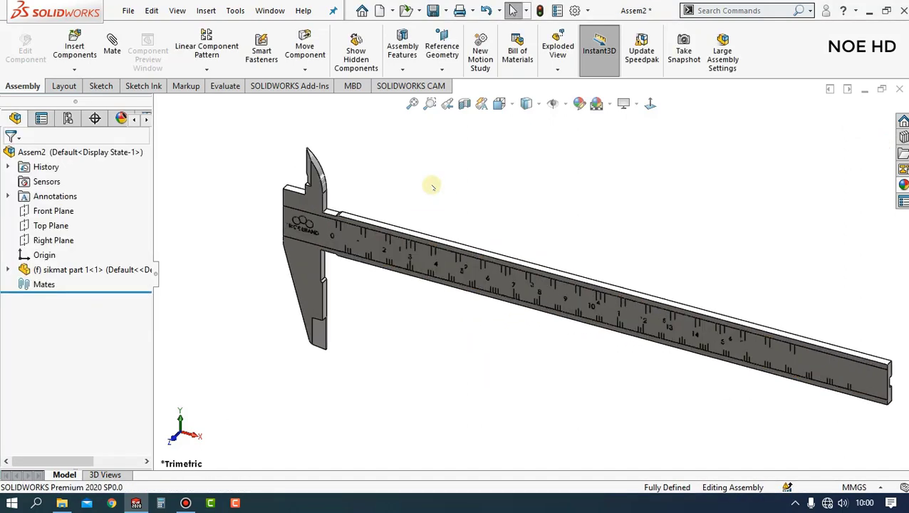
scroll(434, 188, "down", 1)
scroll(436, 189, "up", 1)
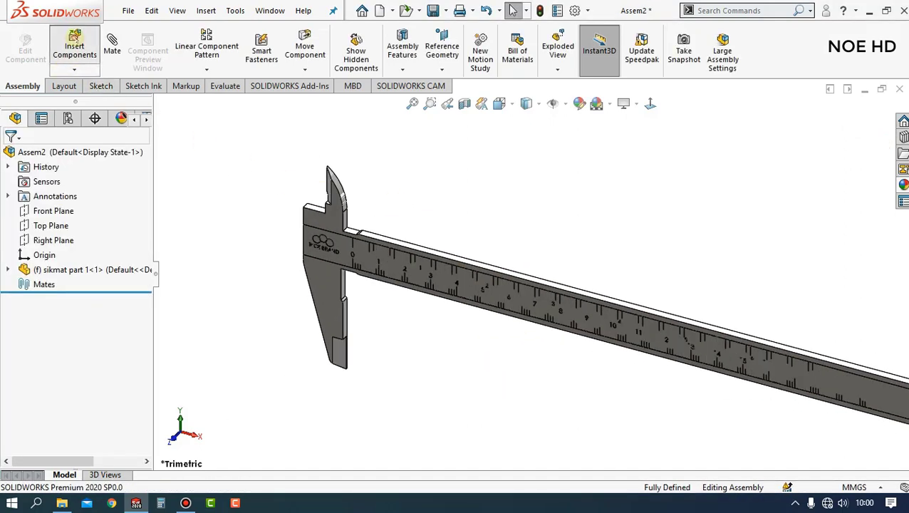
Insert sikmat part 2 beside the beam, then select the fixed beam part.
left_click(74, 39)
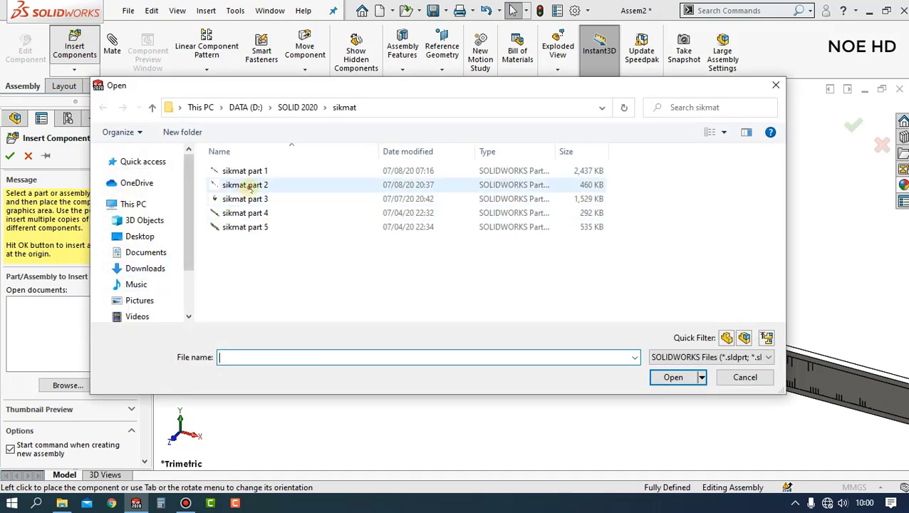
left_click(250, 186)
left_click(673, 377)
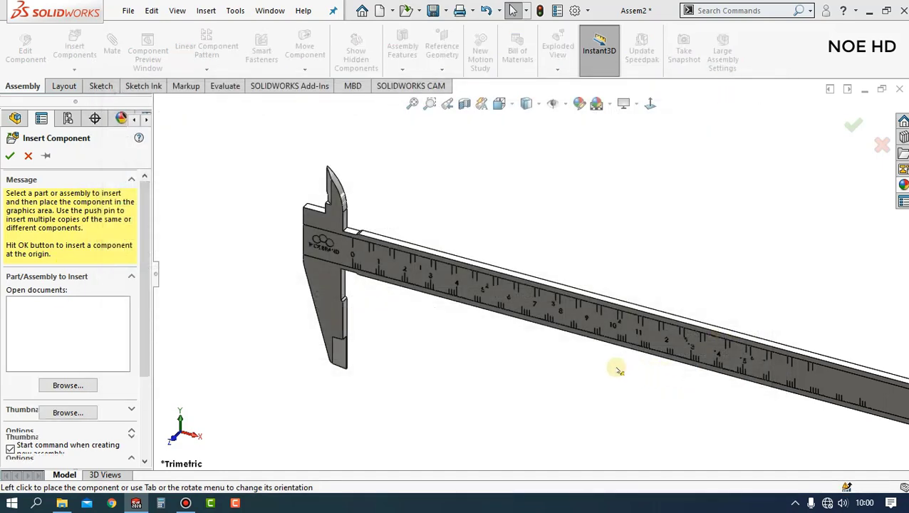
left_click(641, 261)
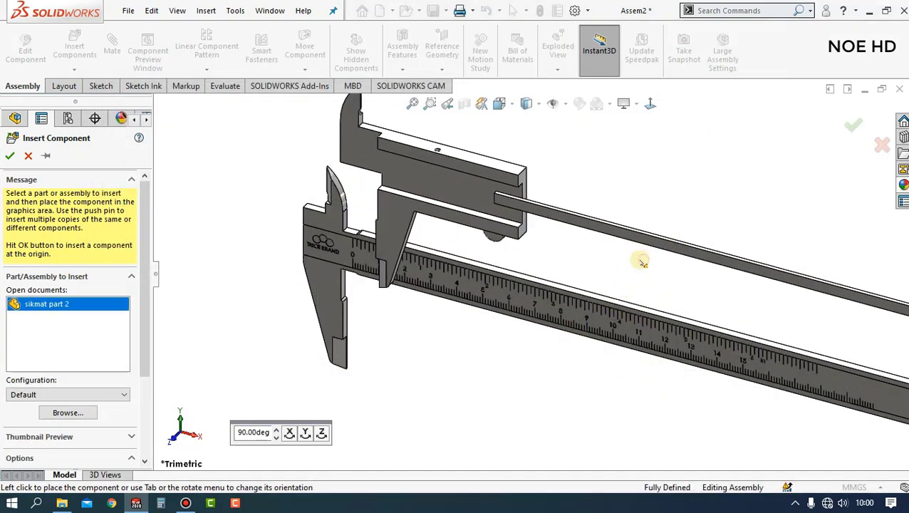
mouse_move(555, 278)
middle_mouse_down()
mouse_move(494, 305)
mouse_move(633, 247)
middle_mouse_up()
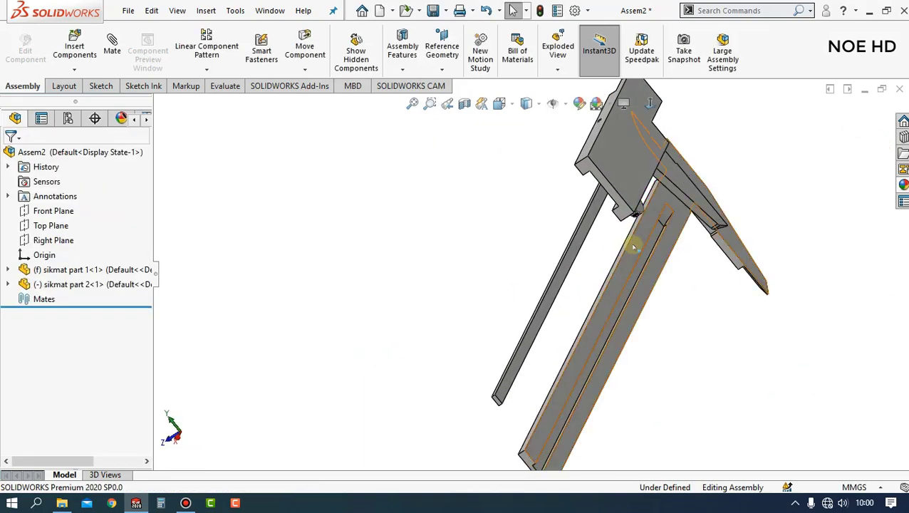
left_click(676, 224)
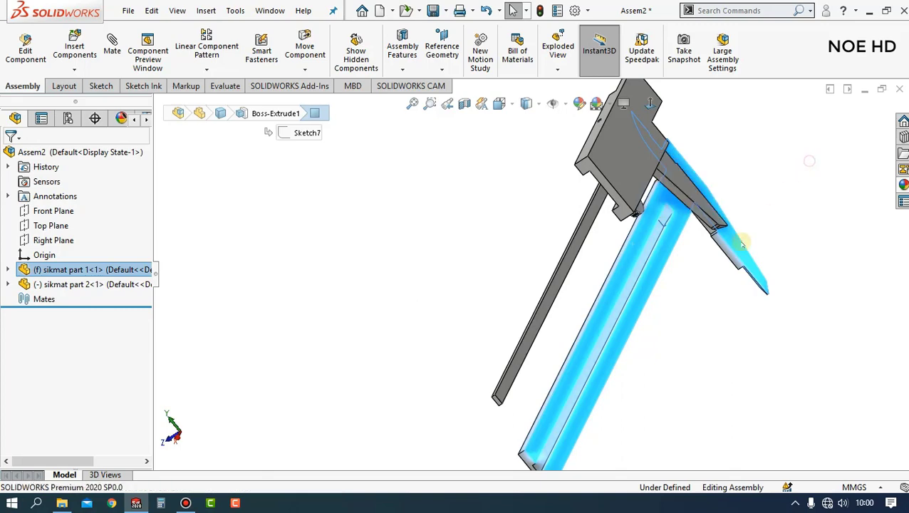
Add two Coincident mates between slider faces of part 2 and beam faces of part 1.
mouse_move(691, 286)
middle_mouse_down()
mouse_move(756, 245)
mouse_move(604, 193)
middle_mouse_up()
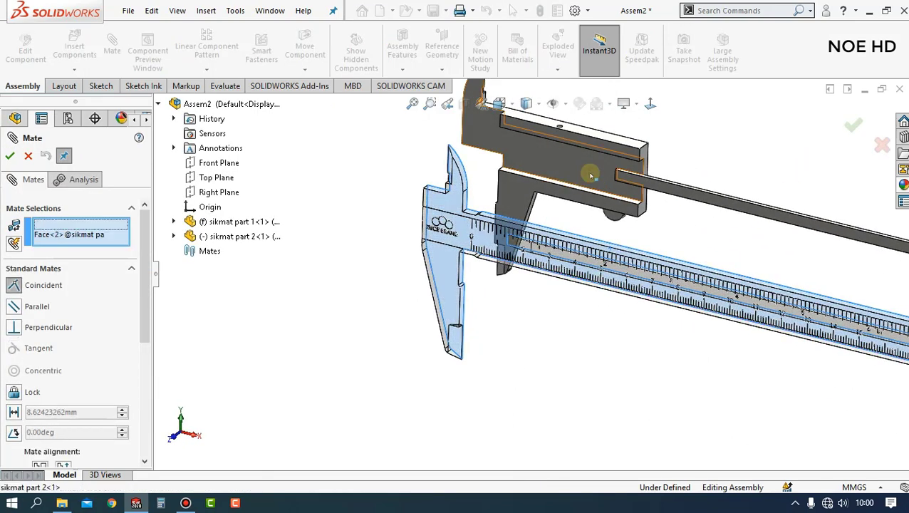
left_click(590, 176)
left_click(742, 156)
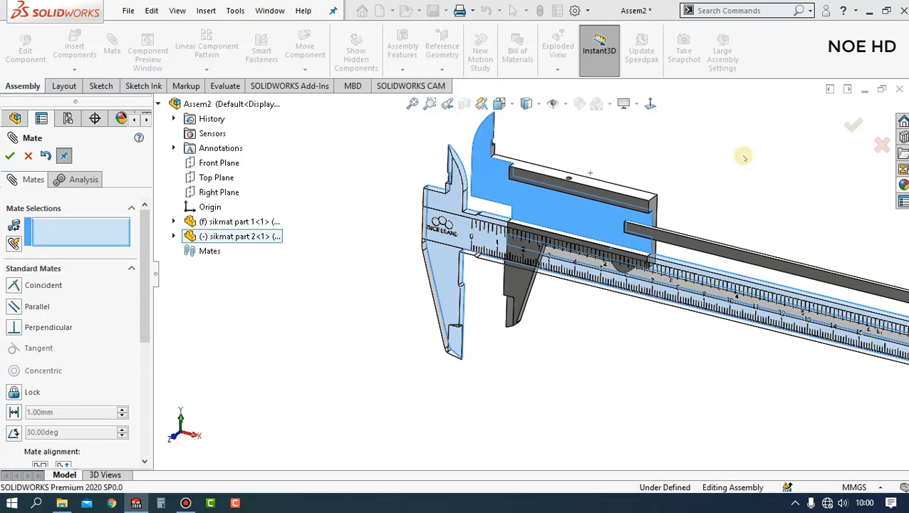
mouse_move(630, 275)
middle_mouse_down()
mouse_move(622, 158)
mouse_move(624, 143)
mouse_move(638, 144)
mouse_move(594, 244)
middle_mouse_up()
scroll(594, 244, "down", 3)
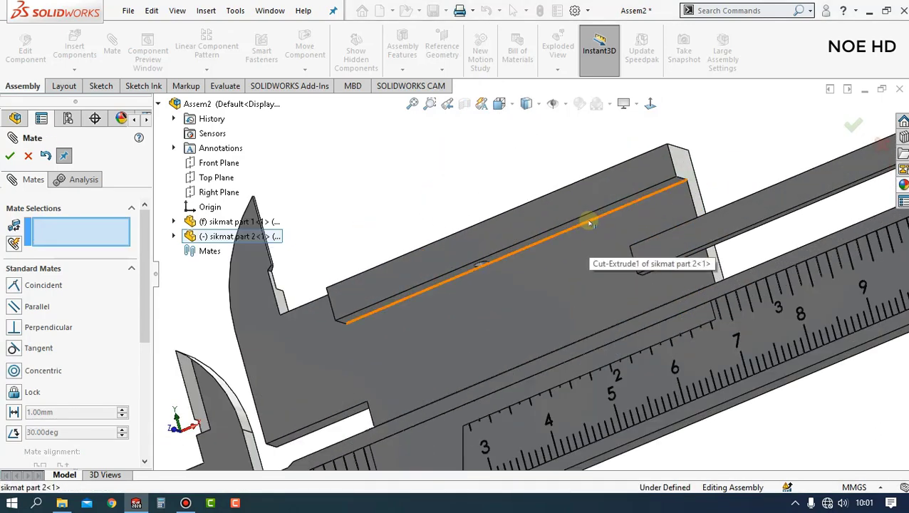
left_click(595, 219)
mouse_move(595, 240)
middle_mouse_down()
mouse_move(608, 376)
mouse_move(610, 311)
middle_mouse_up()
left_click(612, 299)
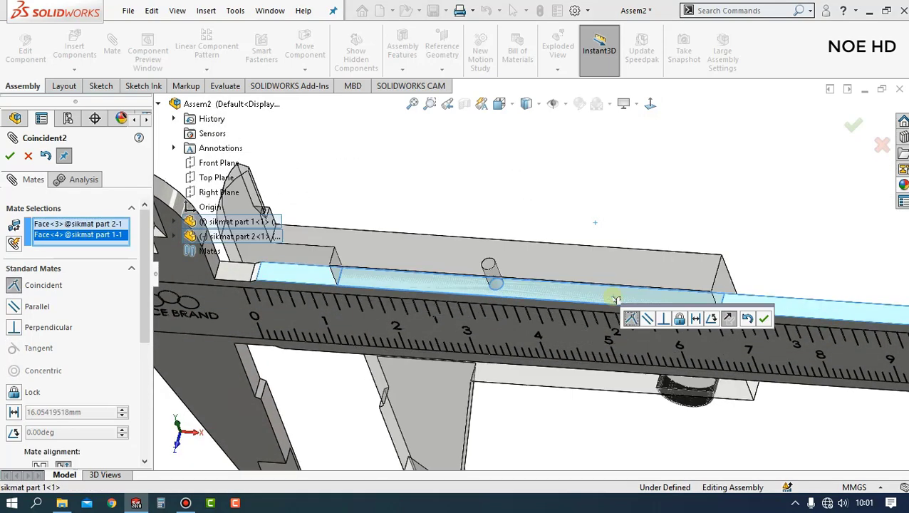
left_click(762, 318)
Select the facing inner faces of both jaws and choose the Distance advanced mate.
scroll(645, 365, "up", 5)
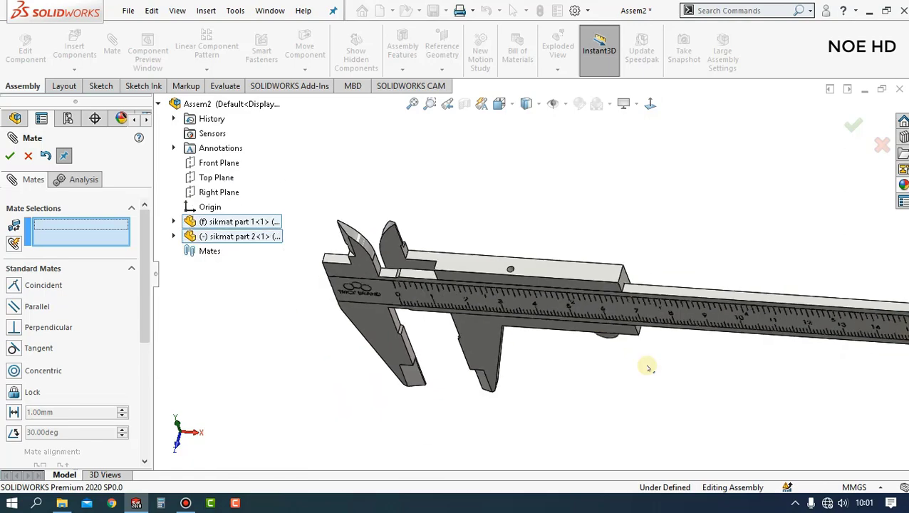
mouse_move(645, 365)
middle_mouse_down()
mouse_move(637, 349)
mouse_move(657, 281)
middle_mouse_up()
scroll(502, 364, "down", 3)
scroll(460, 353, "down", 3)
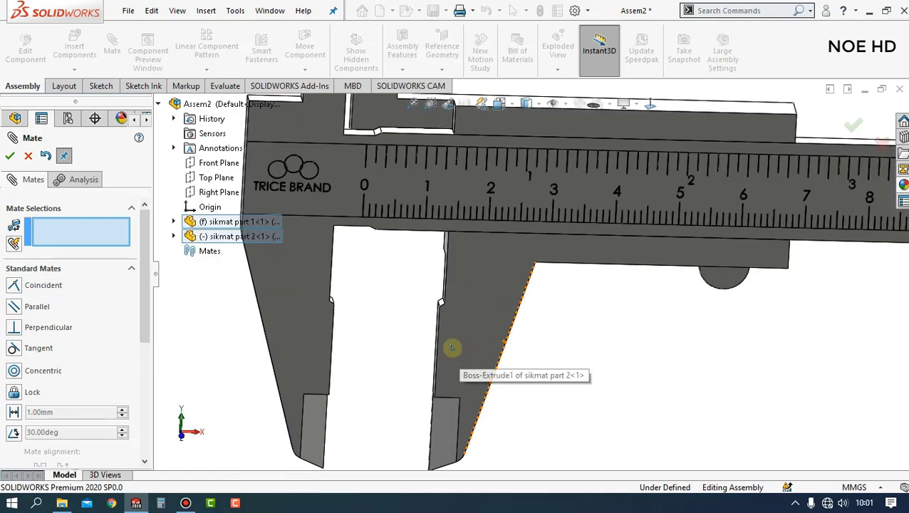
mouse_move(453, 350)
middle_mouse_down()
mouse_move(416, 357)
mouse_move(393, 349)
mouse_move(513, 330)
mouse_move(430, 344)
middle_mouse_up()
left_click(394, 327)
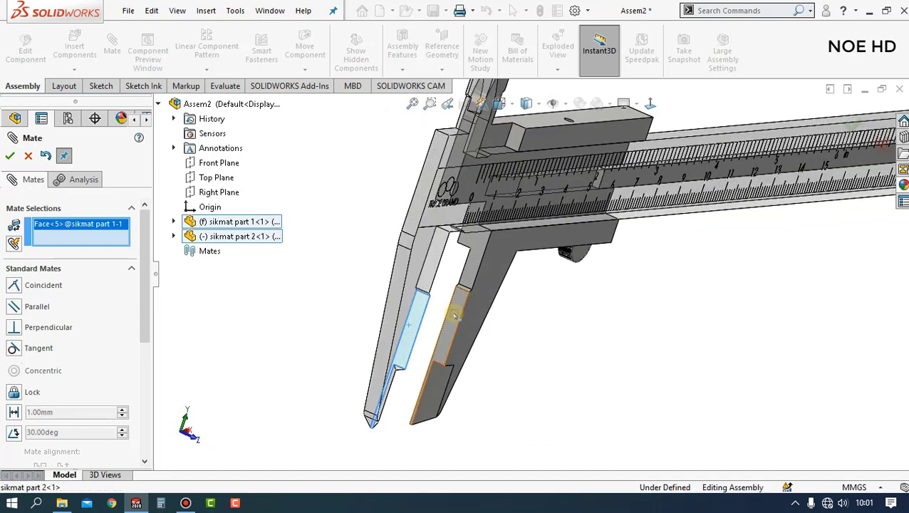
left_click(452, 317)
left_click_drag(150, 266, 151, 352)
left_click(129, 312)
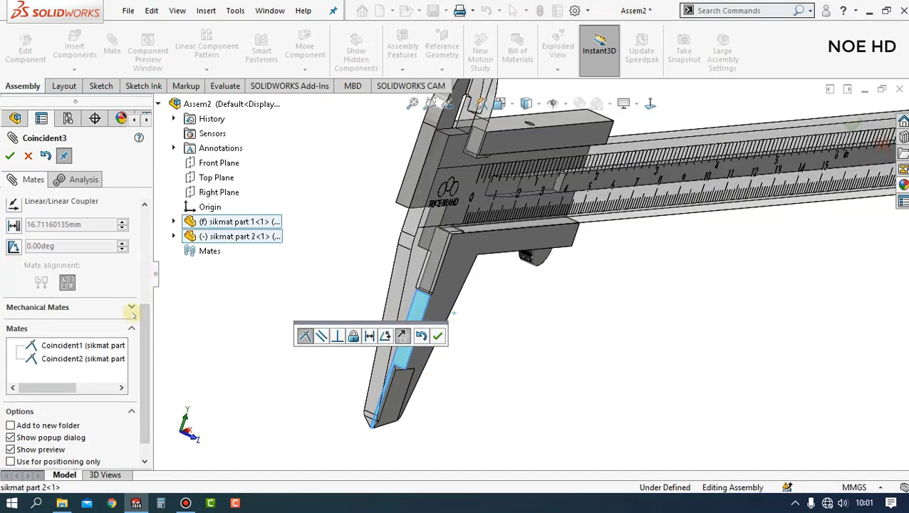
left_click_drag(147, 343, 148, 303)
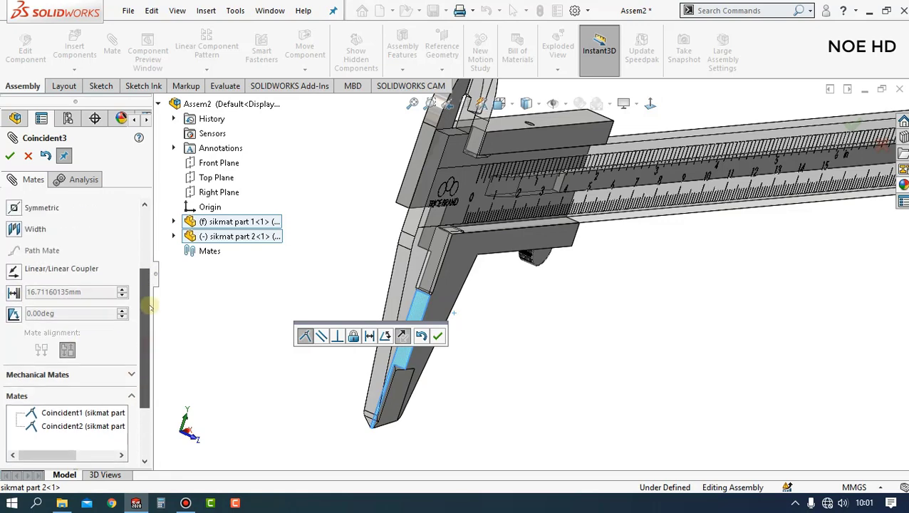
left_click(13, 293)
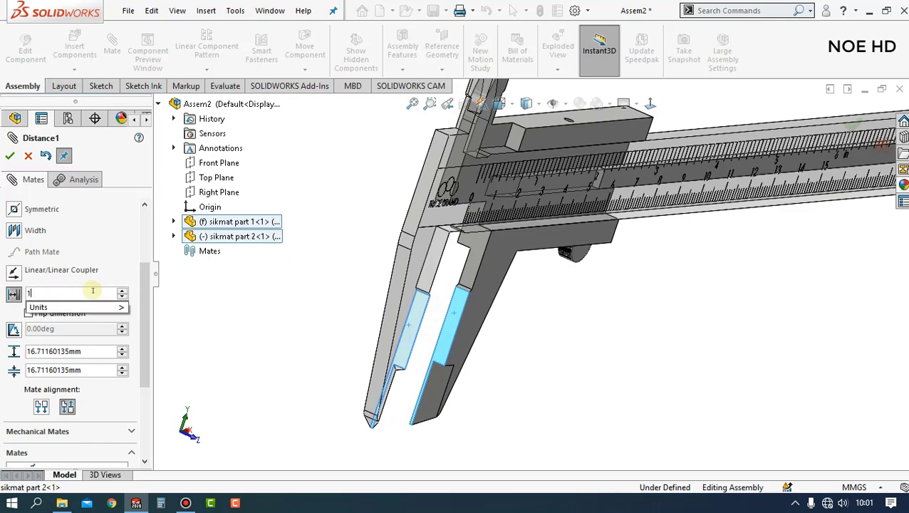
type("63.25")
Set the jaw gap limit to 163.25 mm and confirm the LimitDistance1 mate.
key("Return")
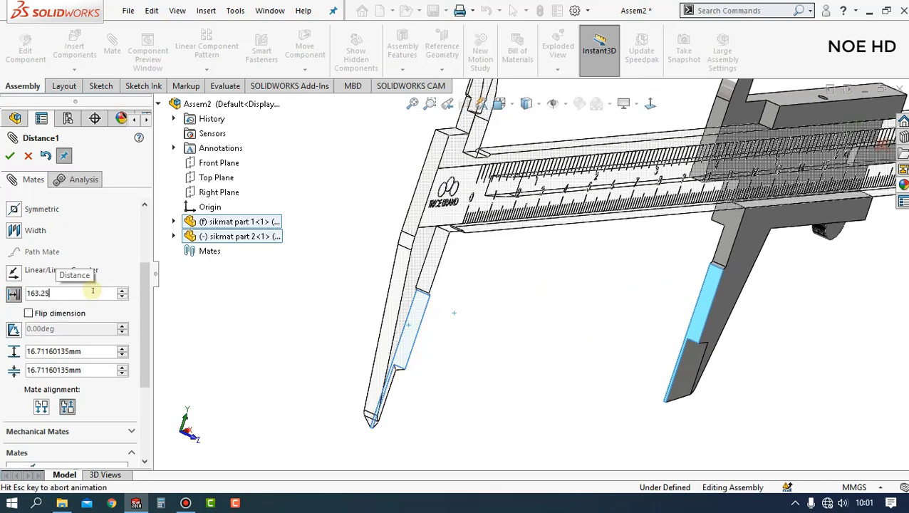
scroll(587, 334, "up", 5)
key("ctrl+1")
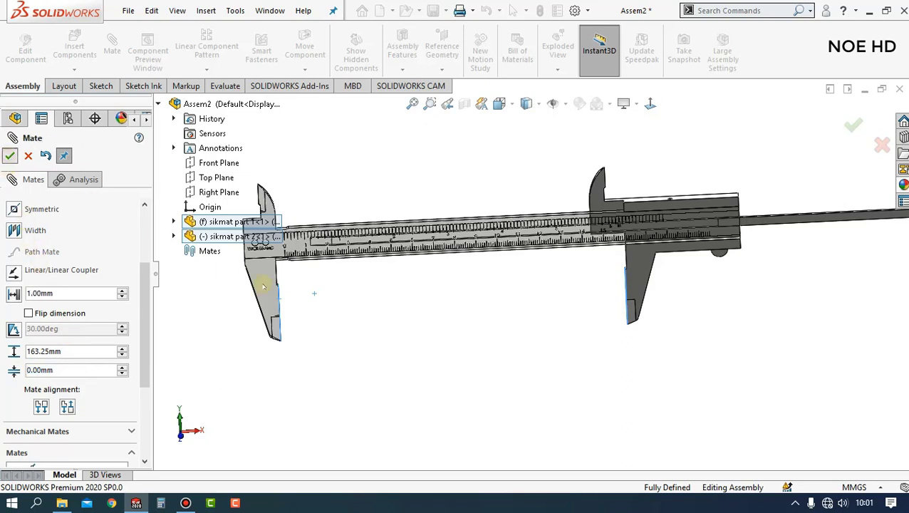
key("Return")
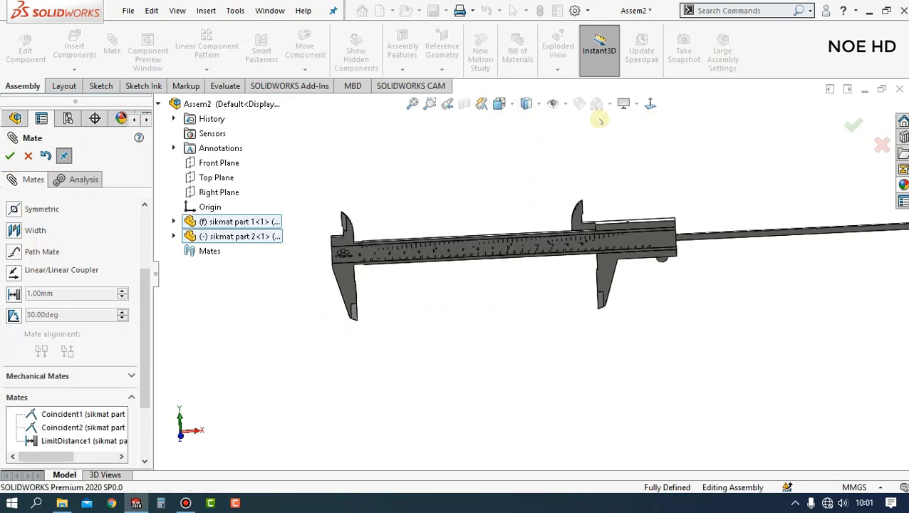
Drag the sliding jaw along the beam to test its limited travel, then close Mate.
left_click(650, 103)
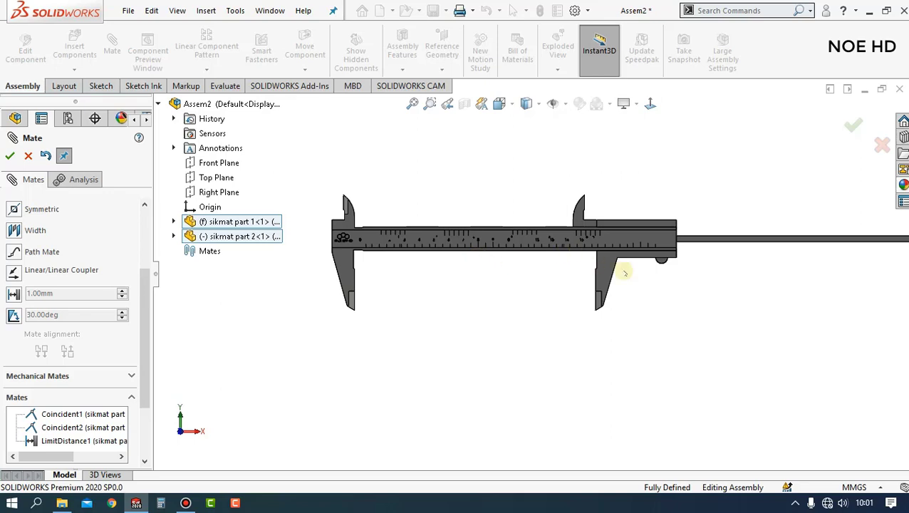
mouse_move(611, 261)
left_mouse_down()
mouse_move(350, 260)
mouse_move(644, 260)
mouse_move(356, 259)
left_mouse_up()
key("f")
scroll(417, 338, "down", 2)
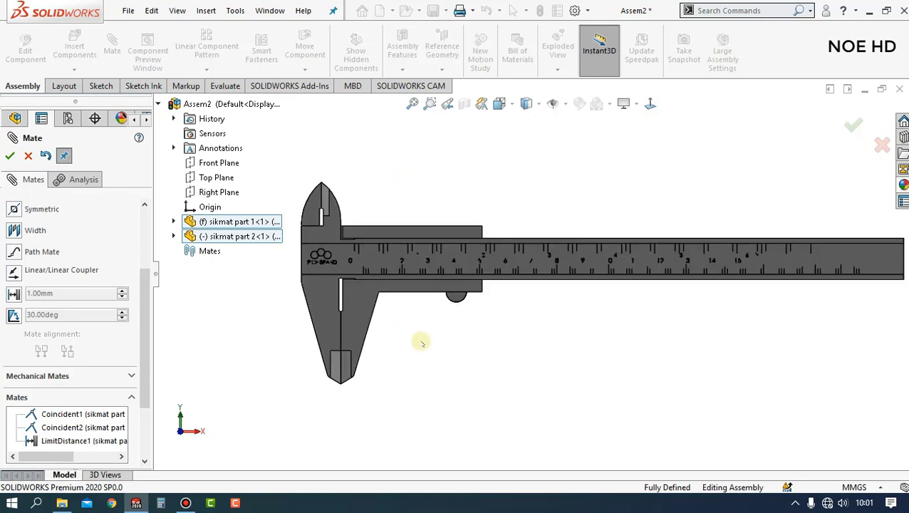
mouse_move(367, 305)
left_mouse_down()
mouse_move(501, 298)
mouse_move(826, 320)
mouse_move(341, 311)
left_mouse_up()
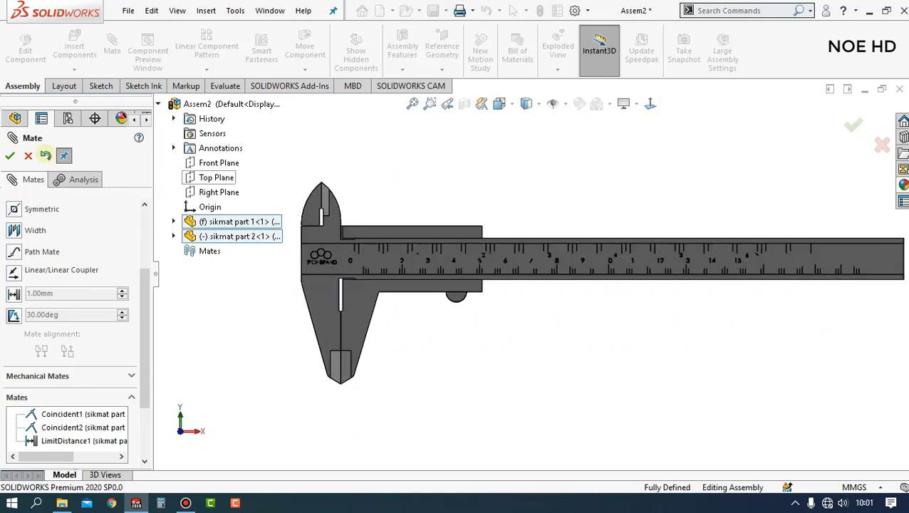
left_click(10, 156)
middle_click(574, 243)
Insert sikmat part 4 and place it below the main scale.
middle_click_drag(573, 243, 477, 233)
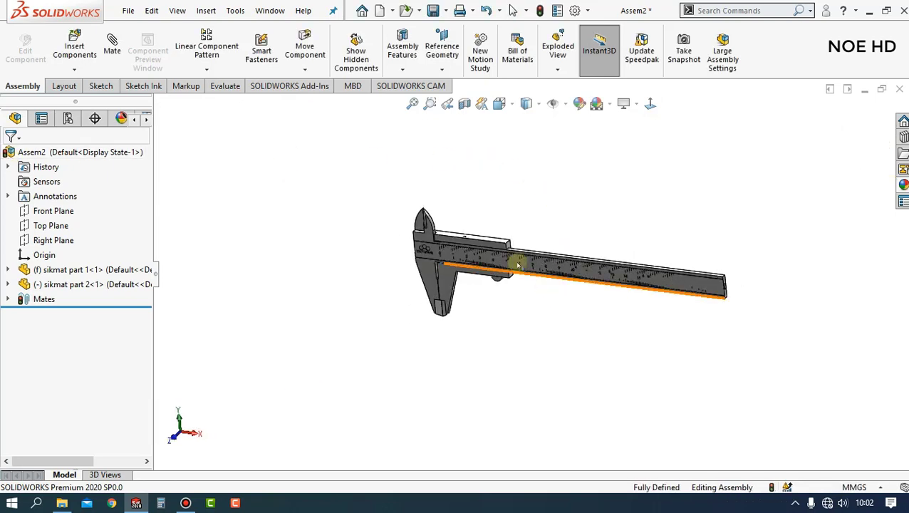
scroll(478, 233, "down", 3)
left_click(74, 49)
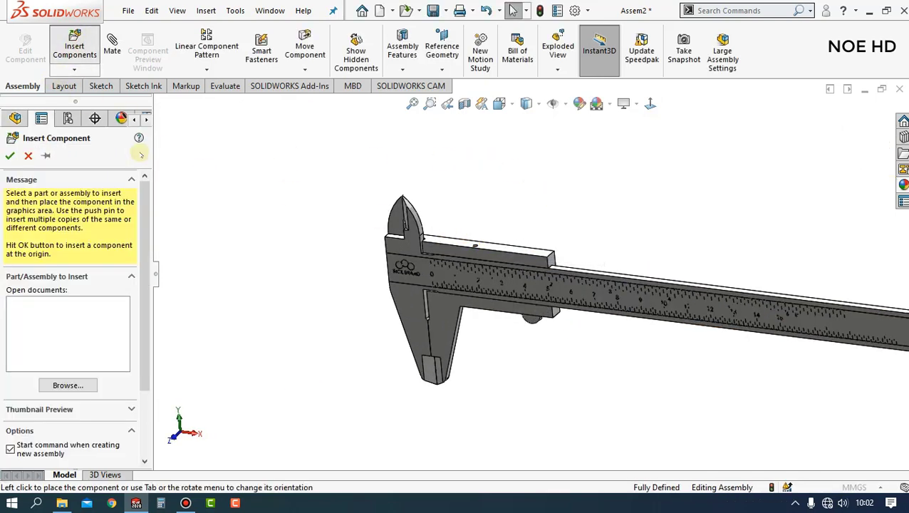
left_click(245, 212)
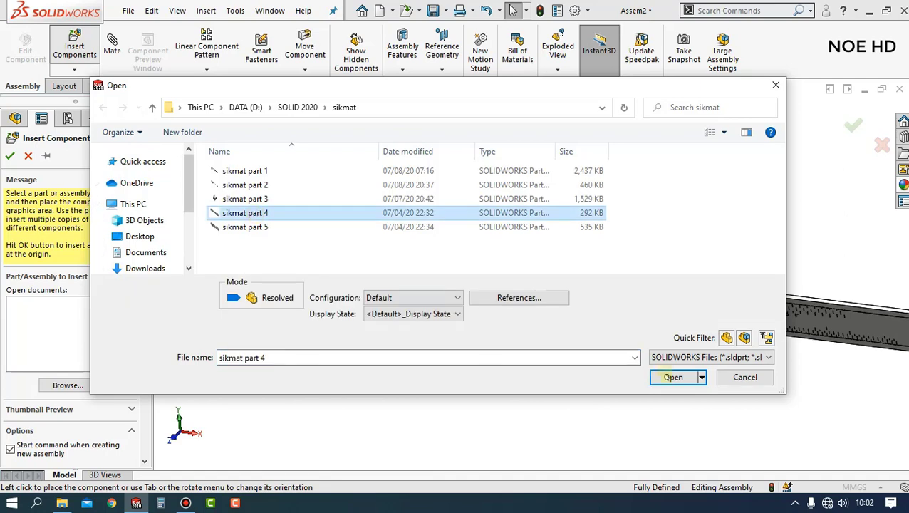
left_click(673, 377)
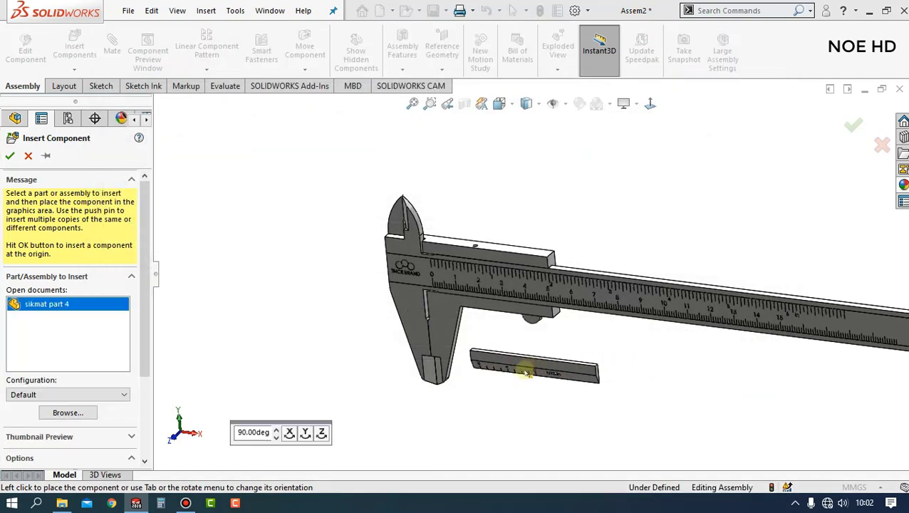
left_click(524, 370)
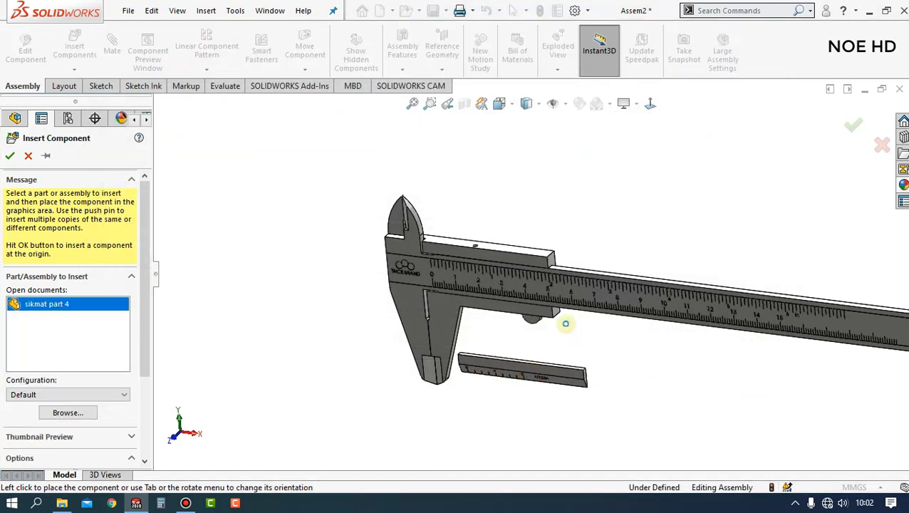
Mate part 4 to part 2 with Coincident mates on the top face and a side face.
left_click(531, 264)
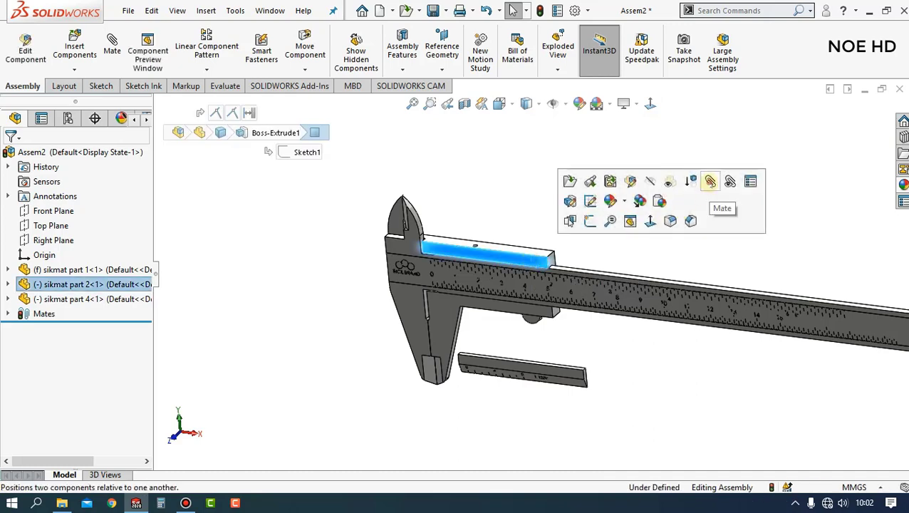
middle_click_drag(652, 316, 677, 343)
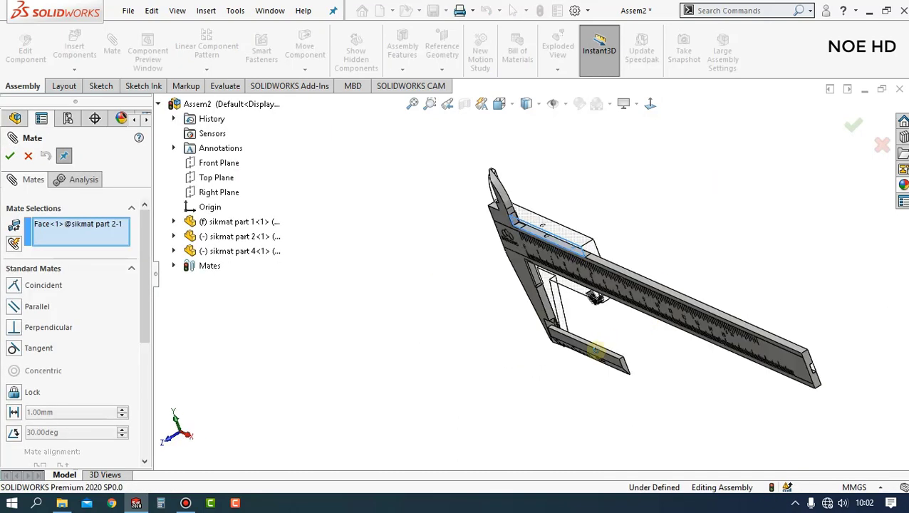
left_click(715, 315)
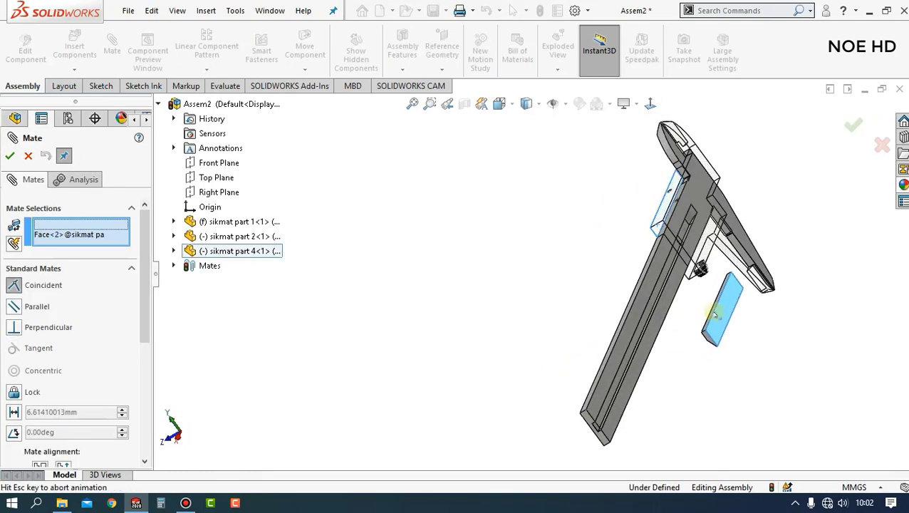
left_click(866, 334)
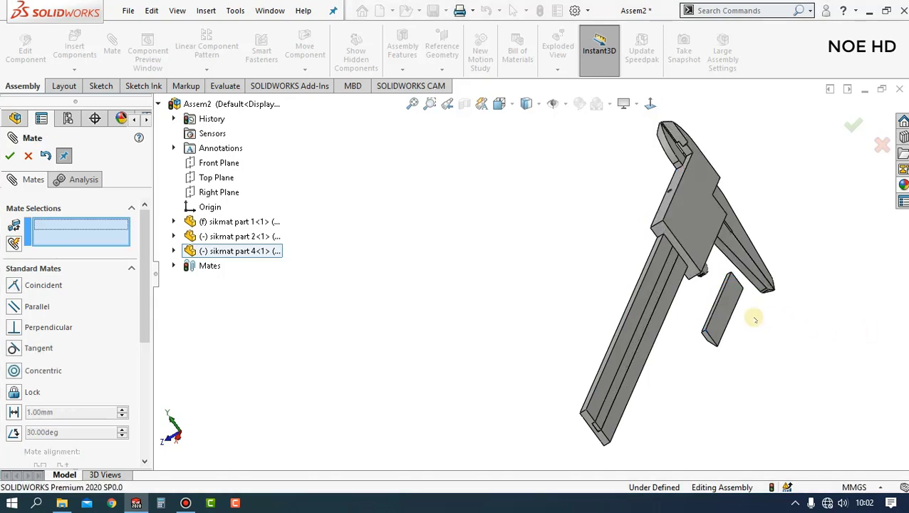
mouse_move(756, 319)
middle_mouse_down()
mouse_move(802, 314)
mouse_move(761, 263)
middle_mouse_up()
left_click(749, 233)
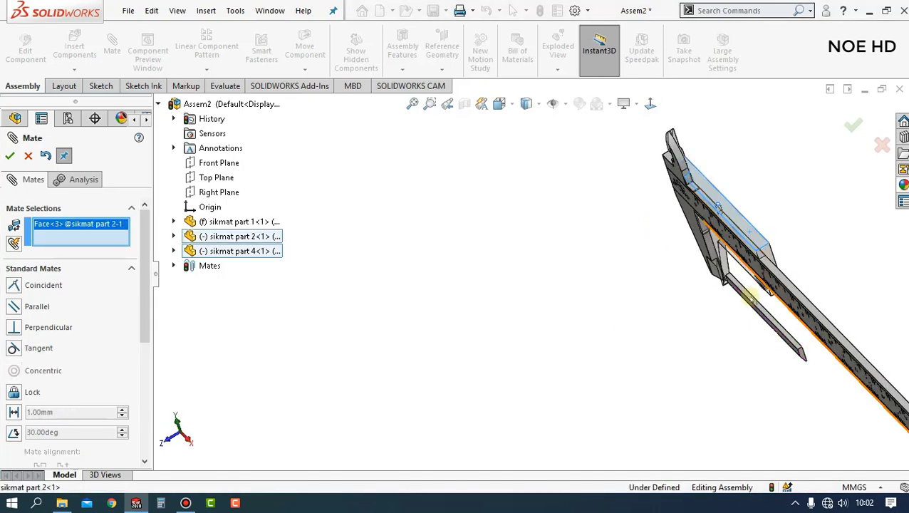
scroll(755, 305, "down", 2)
scroll(718, 315, "down", 2)
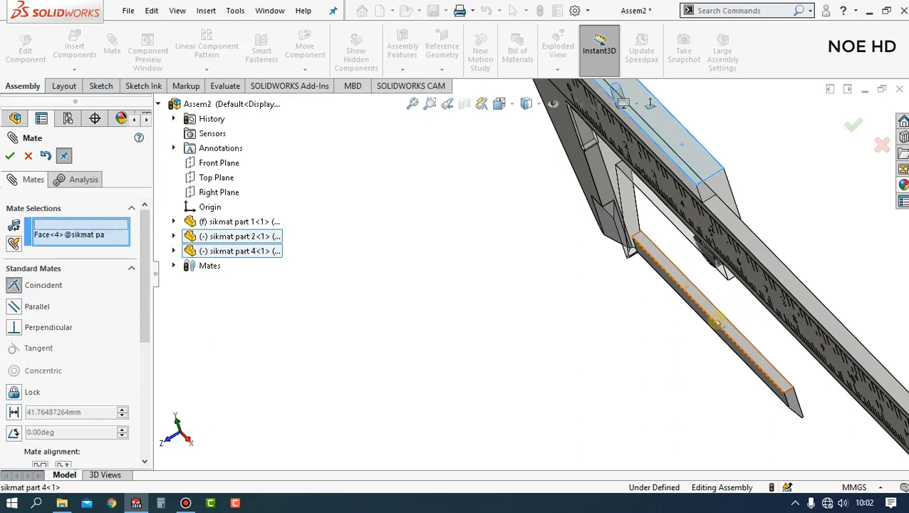
left_click(718, 321)
left_click(869, 342)
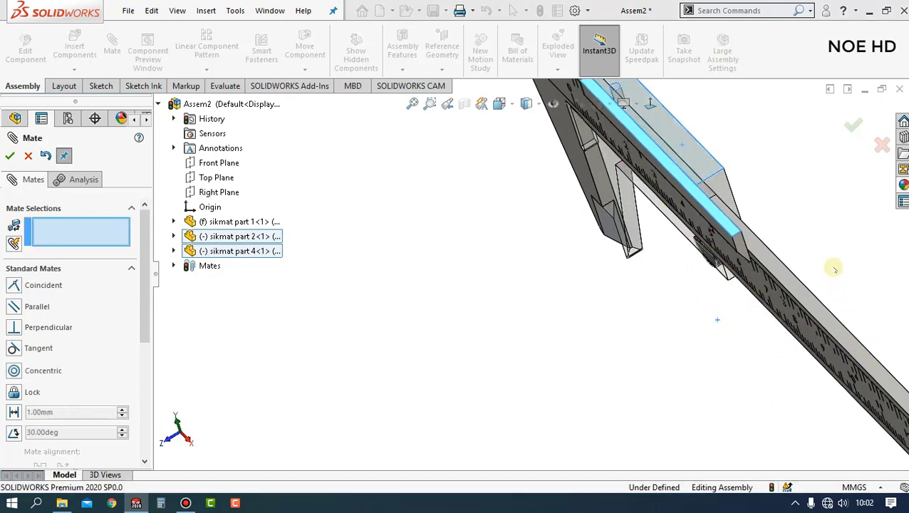
Add a third Coincident mate between the end faces of part 2 and part 4.
mouse_move(748, 249)
middle_mouse_down()
mouse_move(646, 177)
mouse_move(649, 207)
middle_mouse_up()
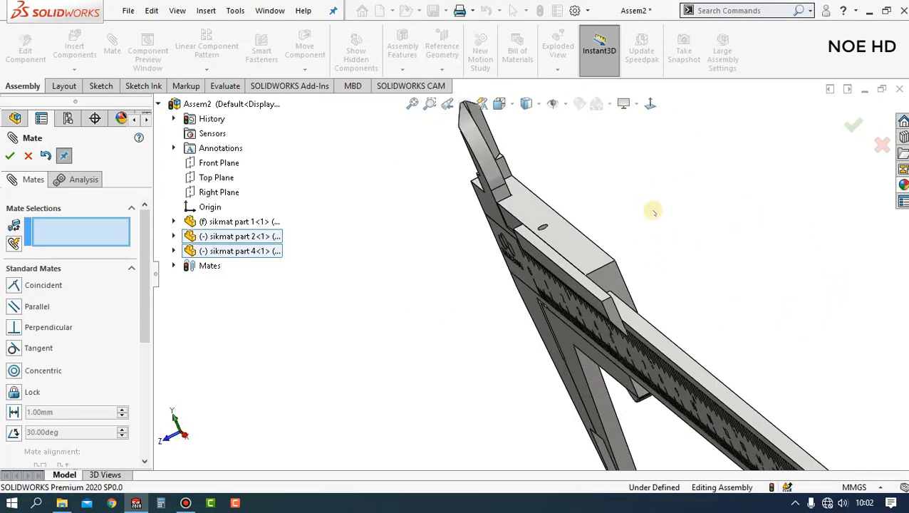
scroll(611, 289, "down", 3)
left_click(584, 292)
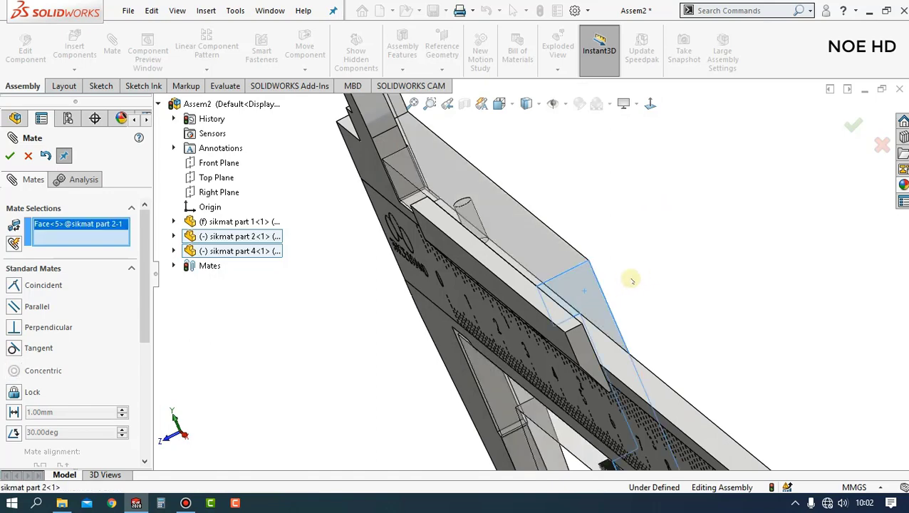
left_click(578, 345)
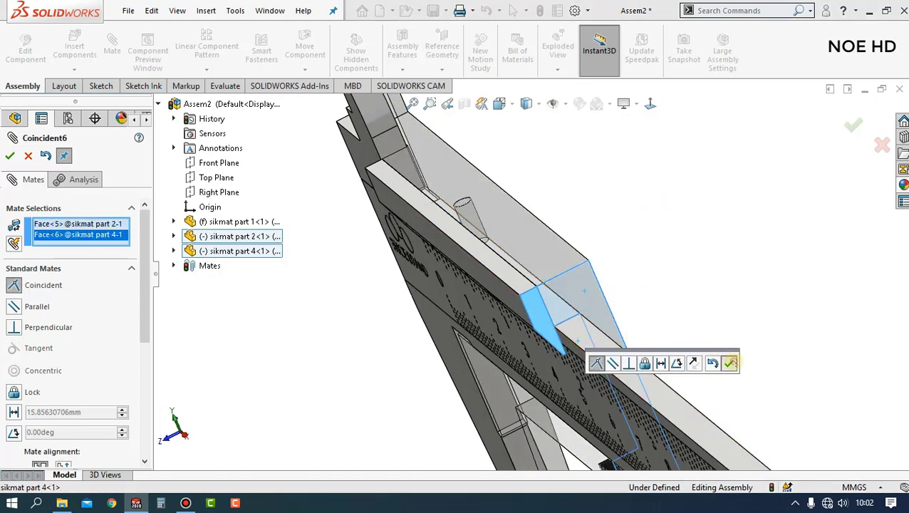
left_click(730, 364)
Orbit and zoom to review the seated part 4 from front and oblique angles.
scroll(696, 351, "up", 2)
mouse_move(696, 352)
middle_mouse_down()
mouse_move(663, 318)
mouse_move(687, 285)
middle_mouse_up()
scroll(497, 376, "down", 3)
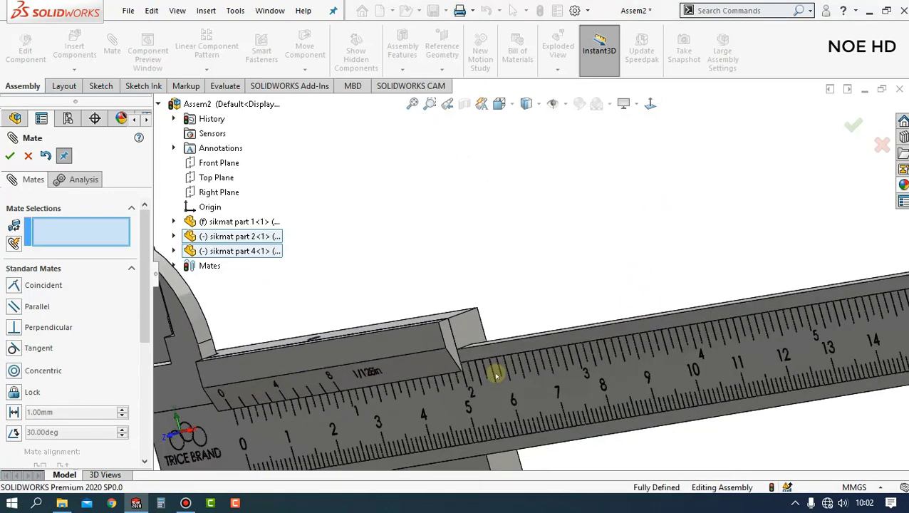
scroll(497, 376, "up", 2)
mouse_move(489, 366)
middle_mouse_down()
mouse_move(540, 308)
mouse_move(524, 318)
middle_mouse_up()
scroll(523, 318, "down", 2)
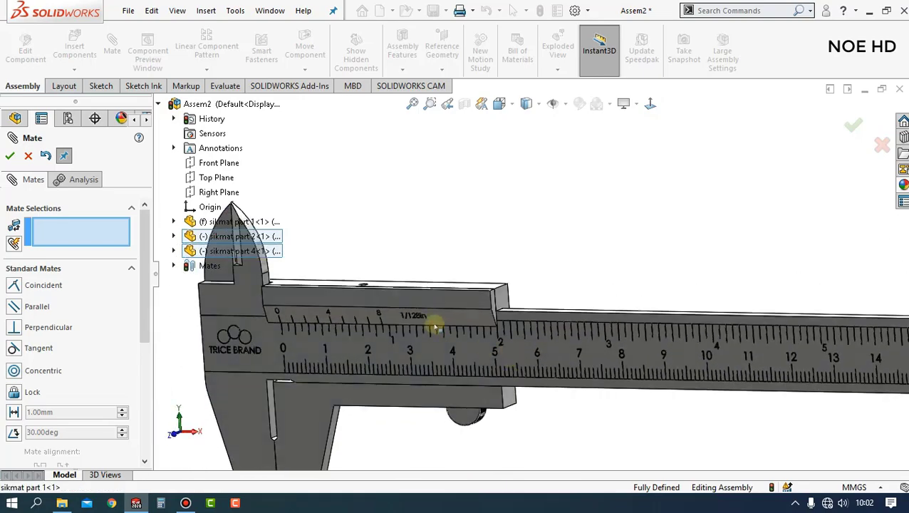
scroll(434, 327, "down", 2)
mouse_move(463, 317)
middle_mouse_down()
mouse_move(432, 337)
mouse_move(425, 365)
mouse_move(448, 342)
mouse_move(424, 326)
middle_mouse_up()
scroll(449, 342, "up", 3)
Close Mate, insert sikmat part 5 below the jaws, and select the sliding jaw's inner face.
left_click(10, 155)
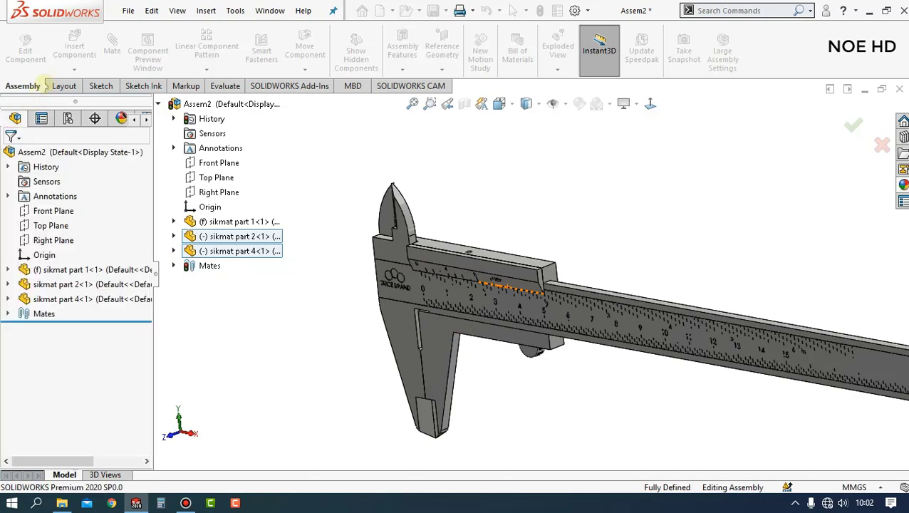
left_click(79, 41)
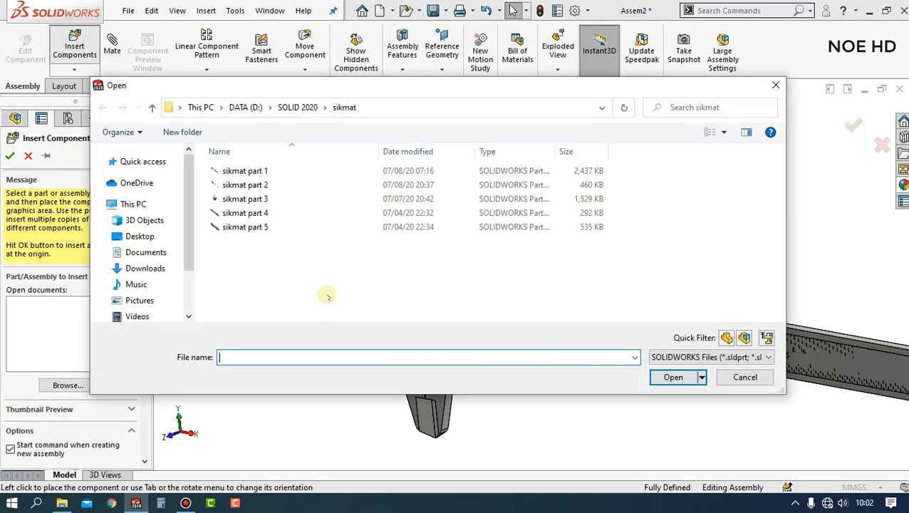
left_click(239, 227)
left_click(673, 378)
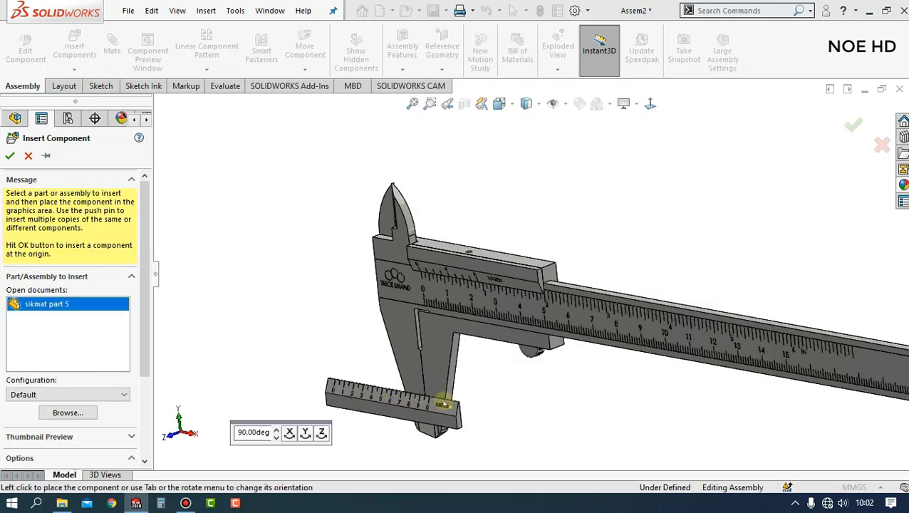
left_click(499, 403)
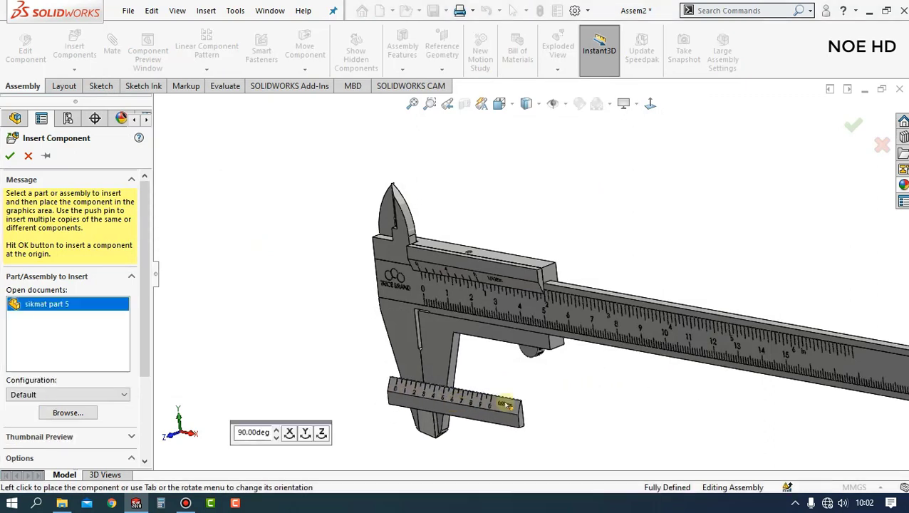
left_click(519, 339)
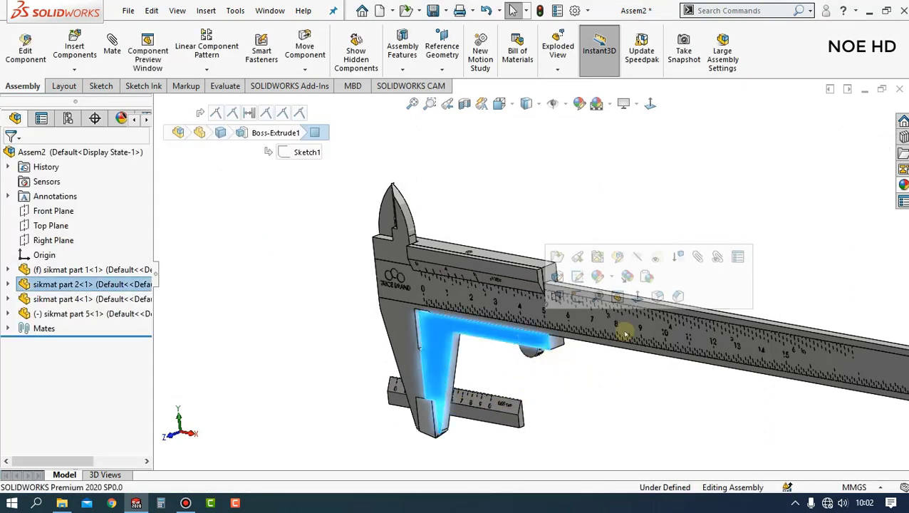
Mate part 5 to the sliding jaw with two Coincident mates on its face and end face.
key("m")
middle_click_drag(590, 387, 604, 376)
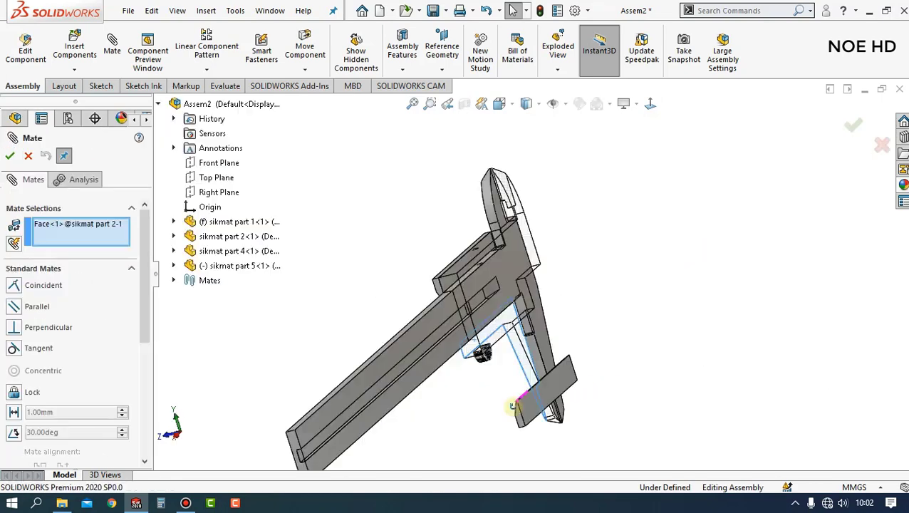
left_click(604, 376)
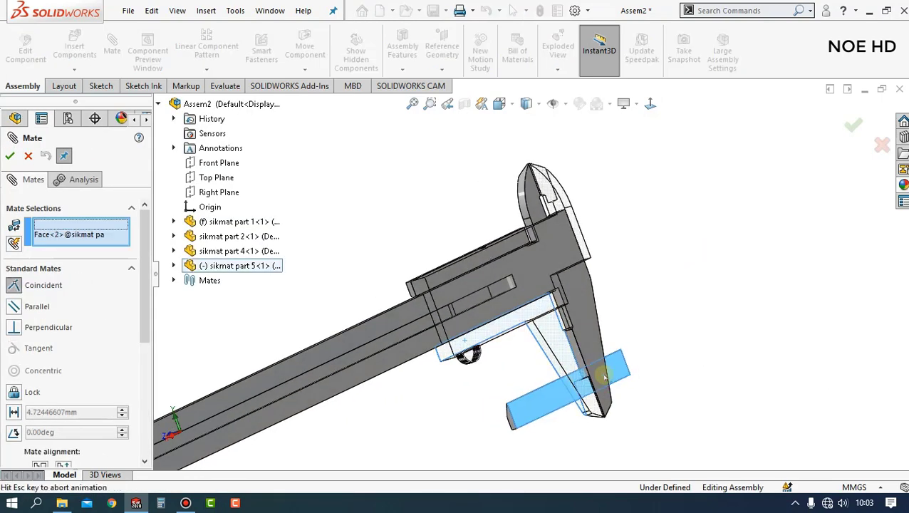
left_click(757, 397)
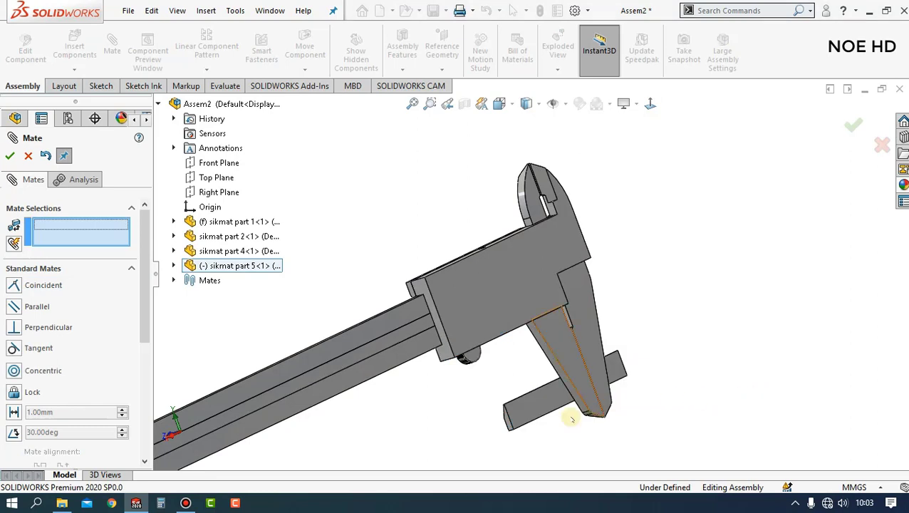
mouse_move(574, 420)
middle_mouse_down()
mouse_move(595, 357)
mouse_move(548, 391)
middle_mouse_up()
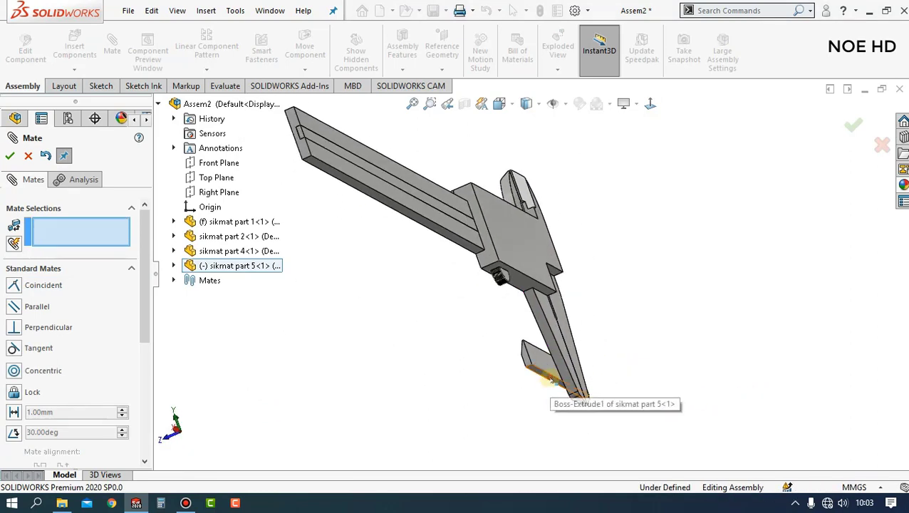
left_click(549, 380)
left_click(523, 278)
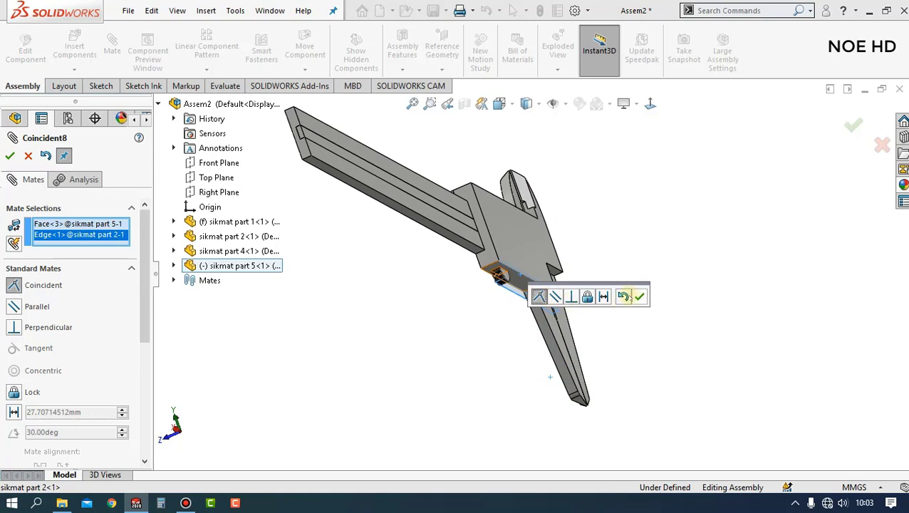
left_click(639, 295)
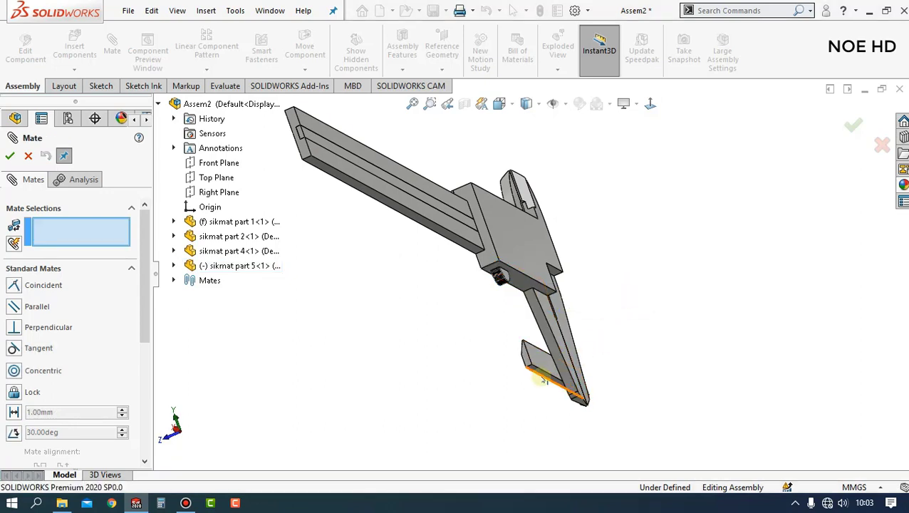
Add two more Coincident mates setting the vernier scale flush and aligned at its end face.
left_click(544, 375)
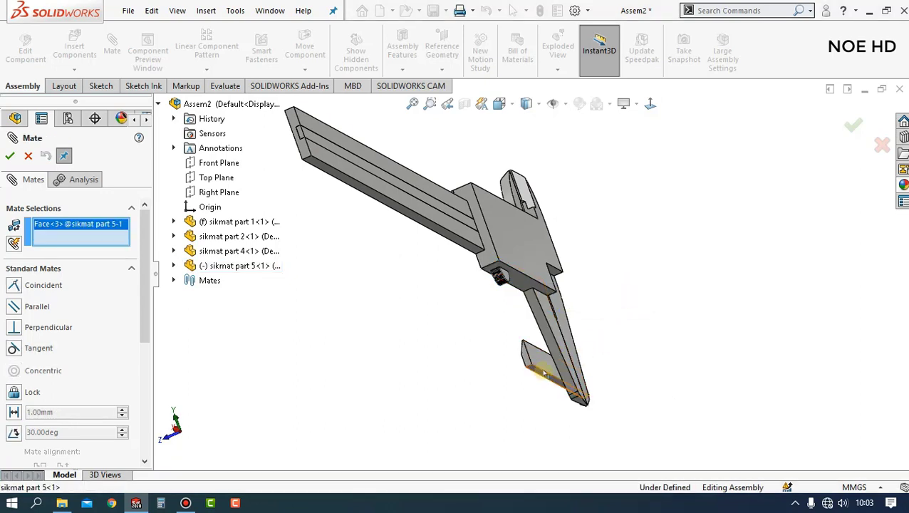
left_click(521, 282)
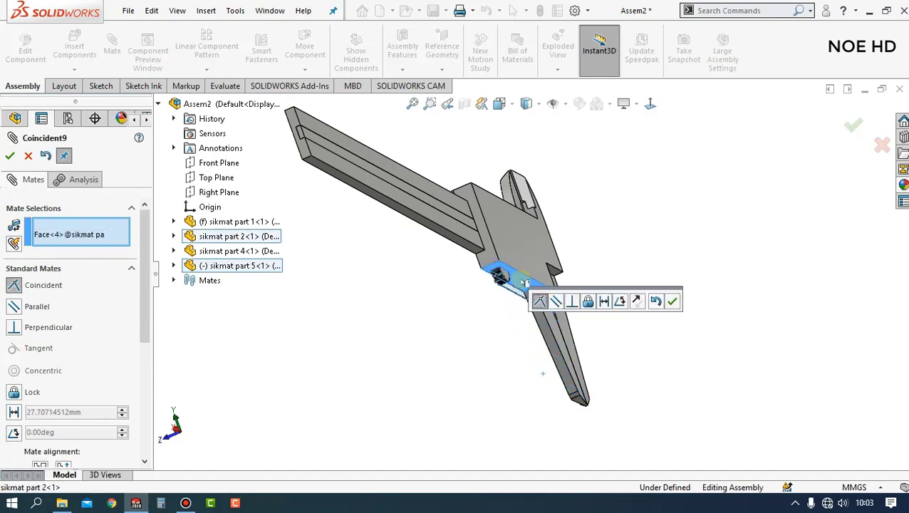
left_click(672, 301)
scroll(741, 335, "down", 3)
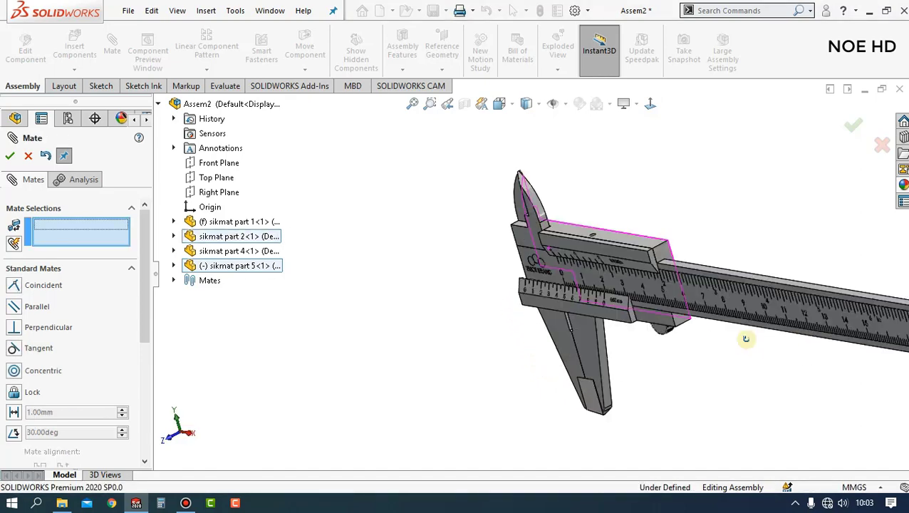
scroll(700, 311, "down", 3)
scroll(674, 298, "down", 4)
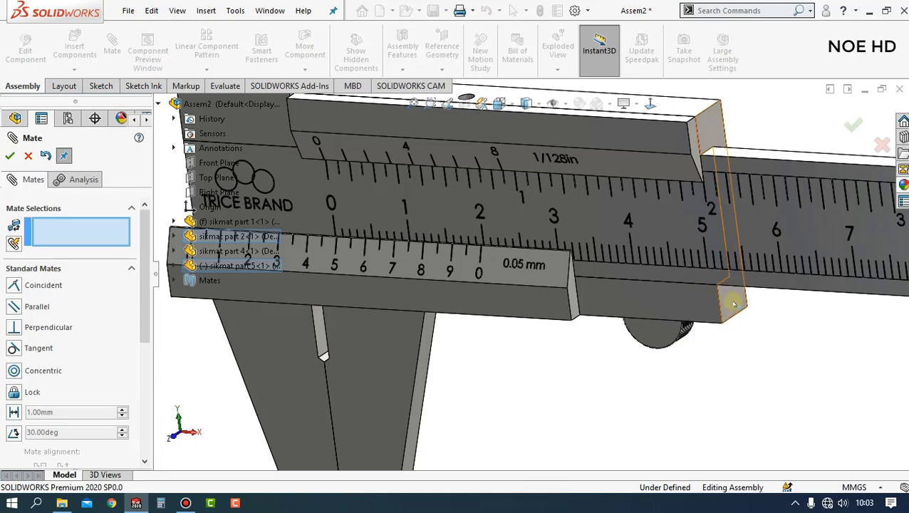
left_click(574, 300)
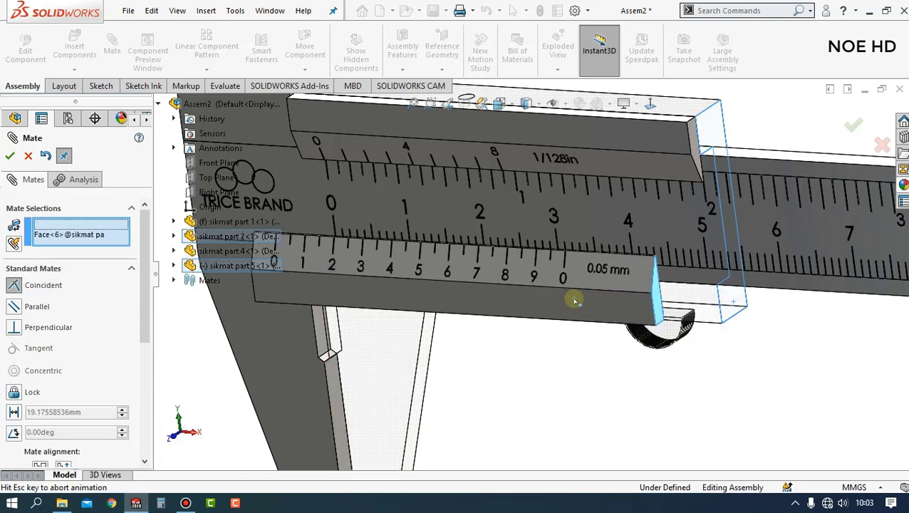
left_click(725, 320)
Close Mate, drag-test the vernier scale, and start inserting the next part.
mouse_move(725, 321)
middle_mouse_down()
mouse_move(666, 355)
mouse_move(682, 315)
middle_mouse_up()
scroll(662, 325, "down", 2)
scroll(684, 317, "up", 2)
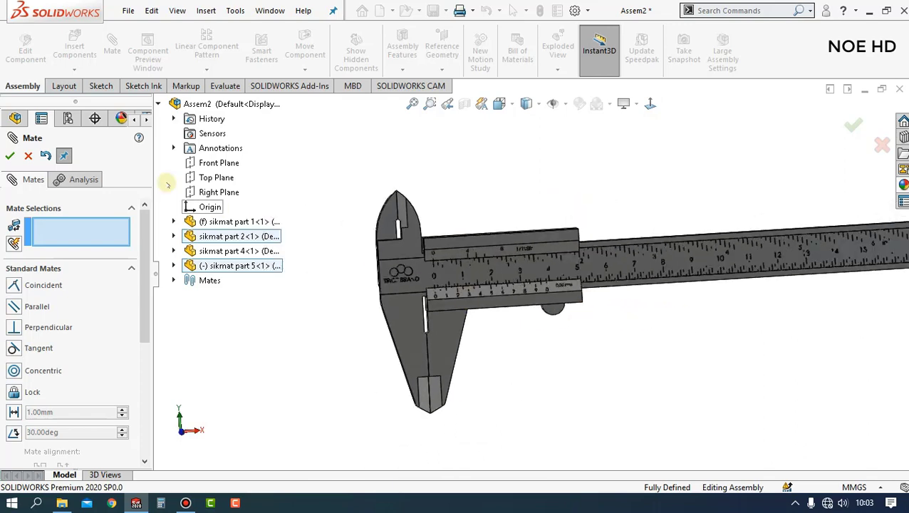
key("Escape")
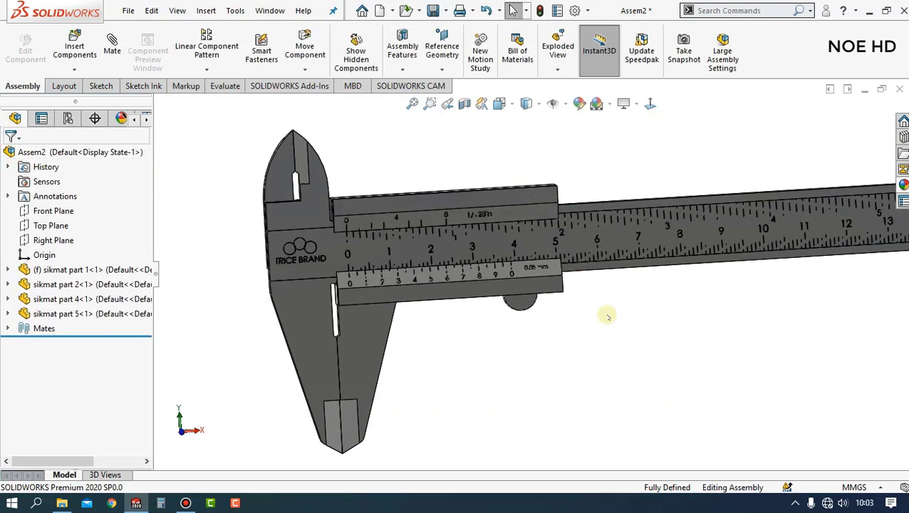
mouse_move(607, 314)
middle_mouse_down()
mouse_move(583, 332)
mouse_move(571, 324)
middle_mouse_up()
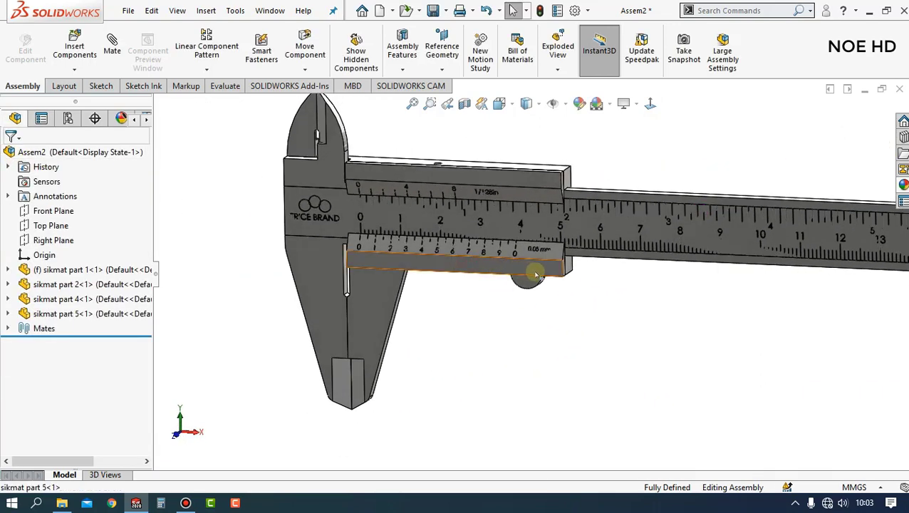
mouse_move(536, 273)
left_mouse_down()
mouse_move(670, 280)
mouse_move(578, 294)
mouse_move(669, 300)
mouse_move(545, 300)
left_mouse_up()
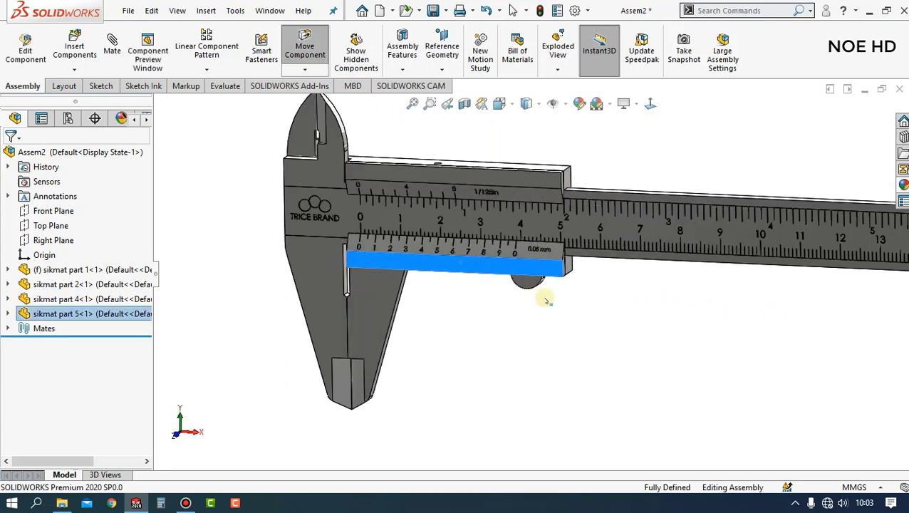
key("Escape")
middle_click_drag(629, 230, 624, 193)
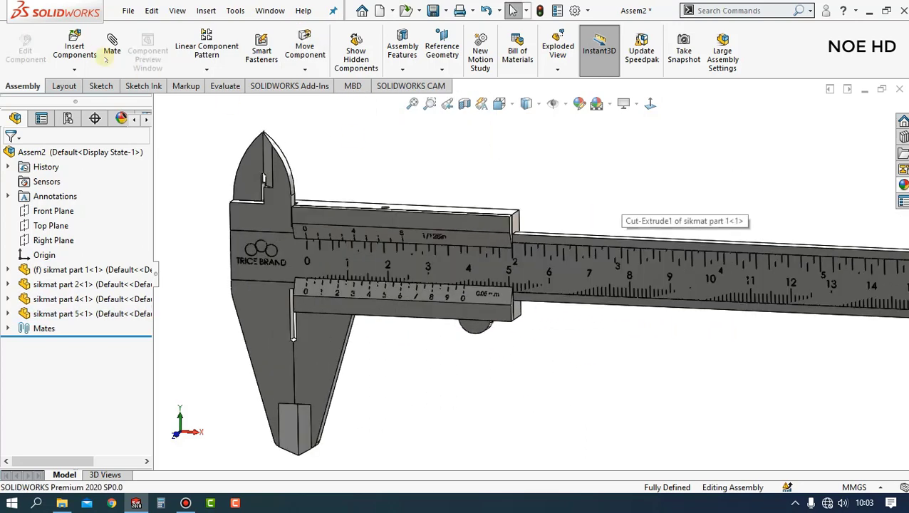
left_click(74, 49)
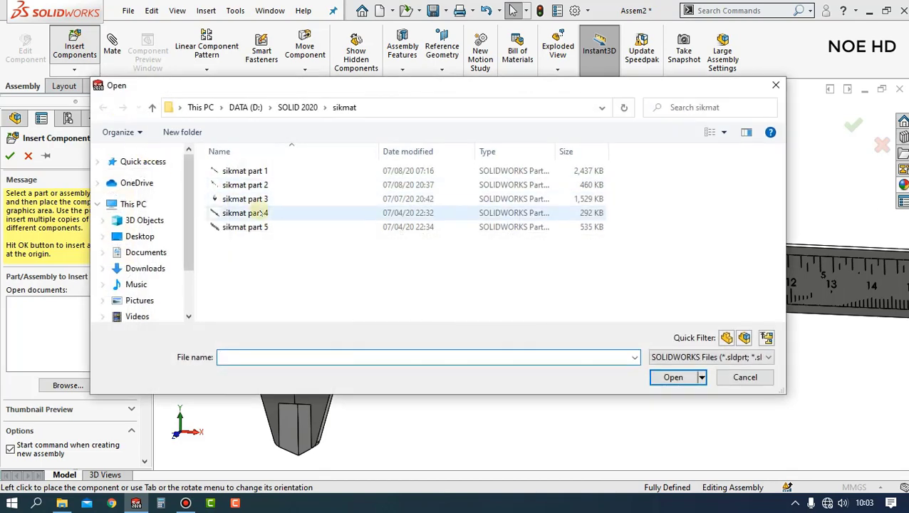
Place sikmat part 3, the knurled knob, above the sliding jaw and select its screw hole.
left_click(245, 199)
left_click(674, 377)
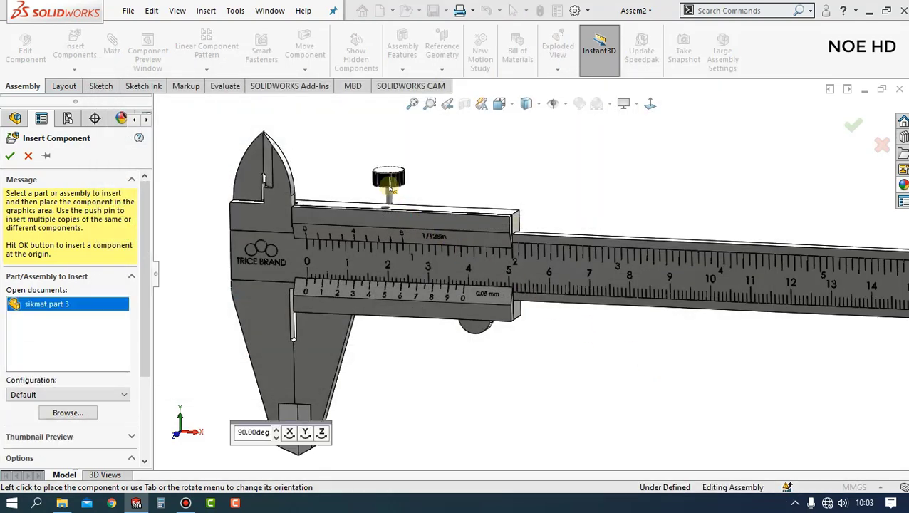
left_click(389, 187)
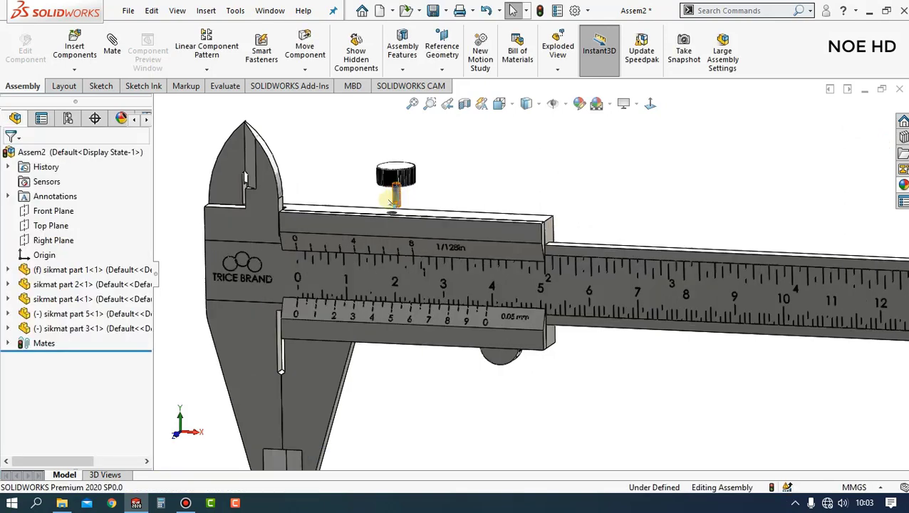
scroll(449, 242, "down", 5)
scroll(463, 253, "down", 2)
scroll(489, 292, "down", 2)
scroll(474, 285, "down", 1)
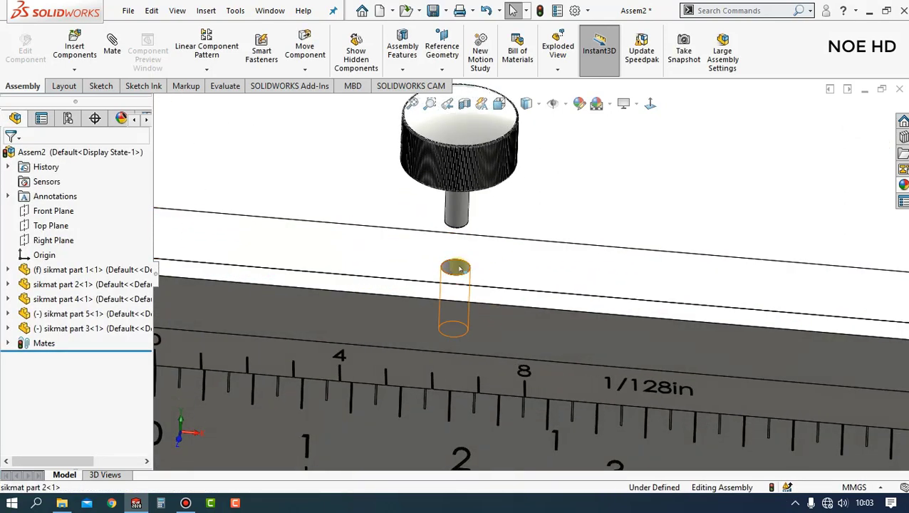
left_click(456, 268)
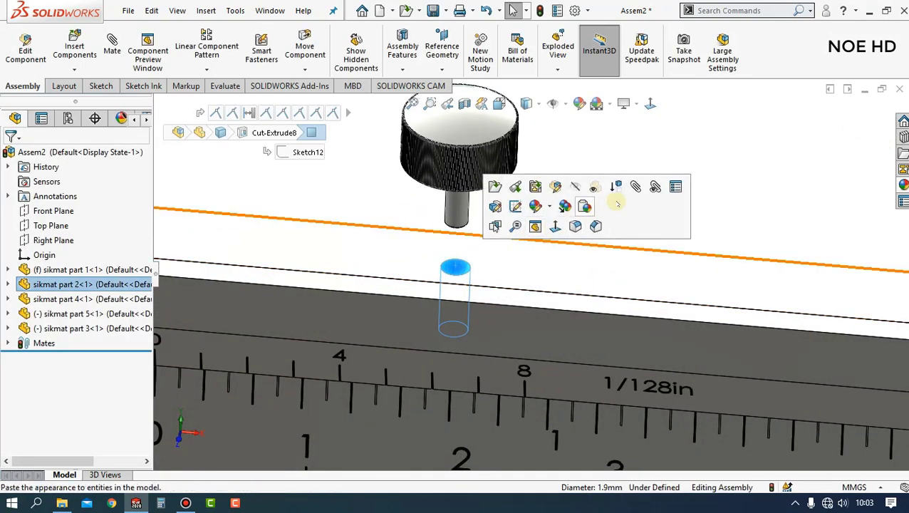
Seat the knob with a Concentric mate to the hole and a Coincident mate on the jaw's top face.
key("m")
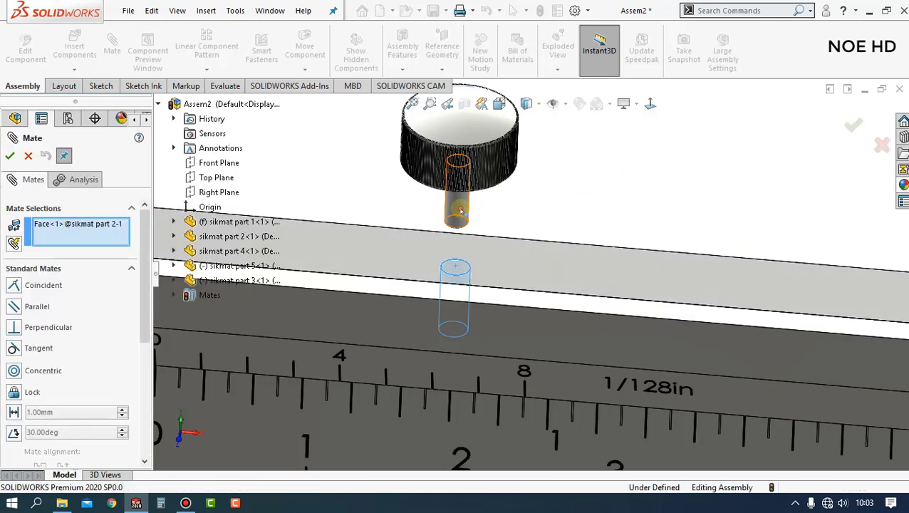
left_click(460, 212)
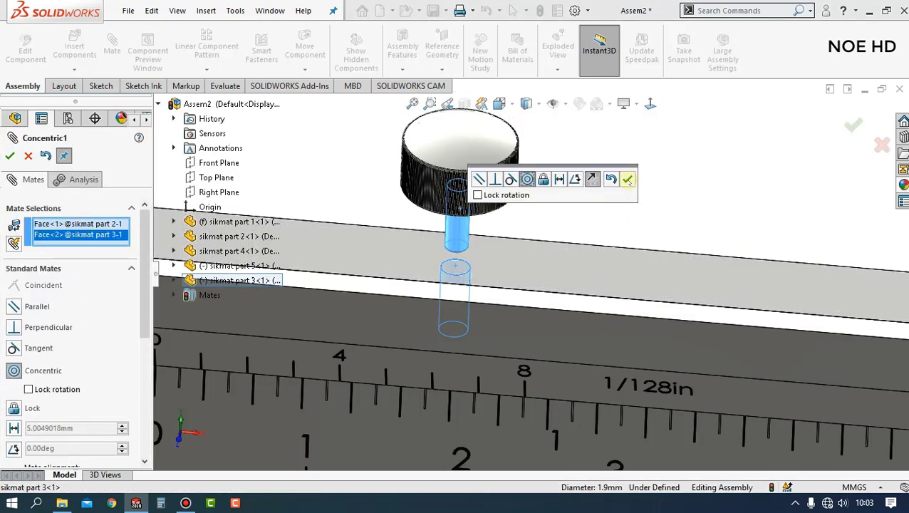
left_click(627, 180)
left_click(517, 263)
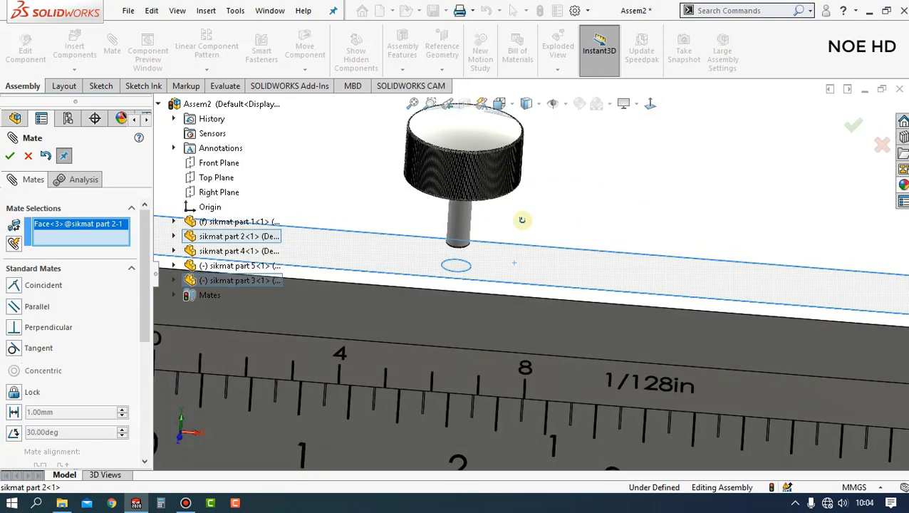
middle_click_drag(522, 220, 544, 132)
left_click(509, 163)
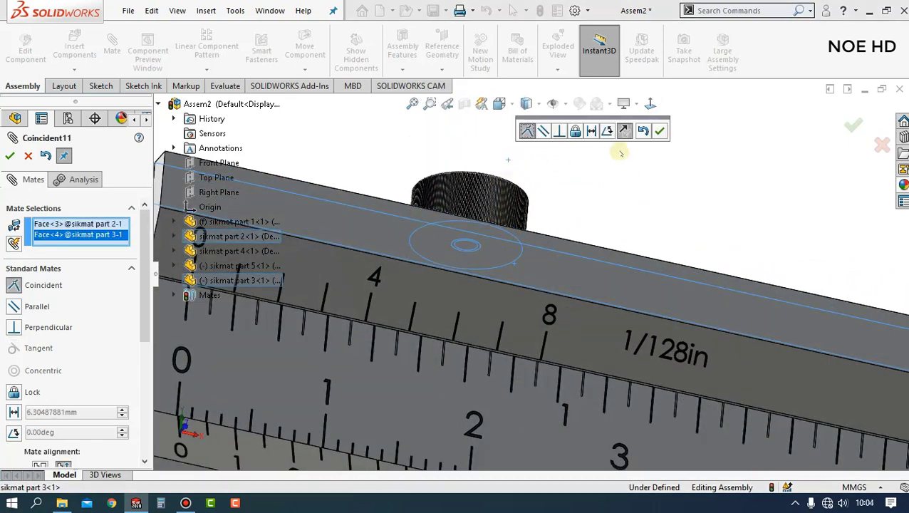
left_click(659, 131)
scroll(629, 184, "up", 5)
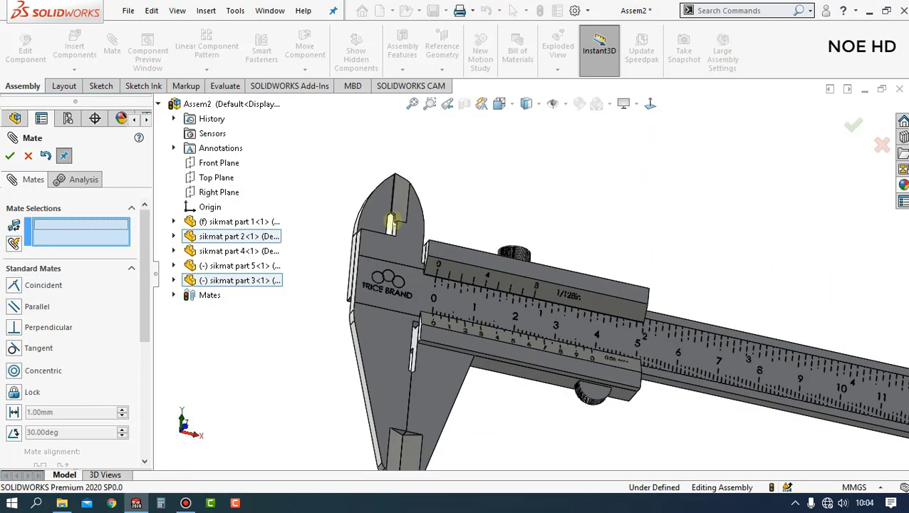
left_click(8, 156)
scroll(564, 320, "up", 3)
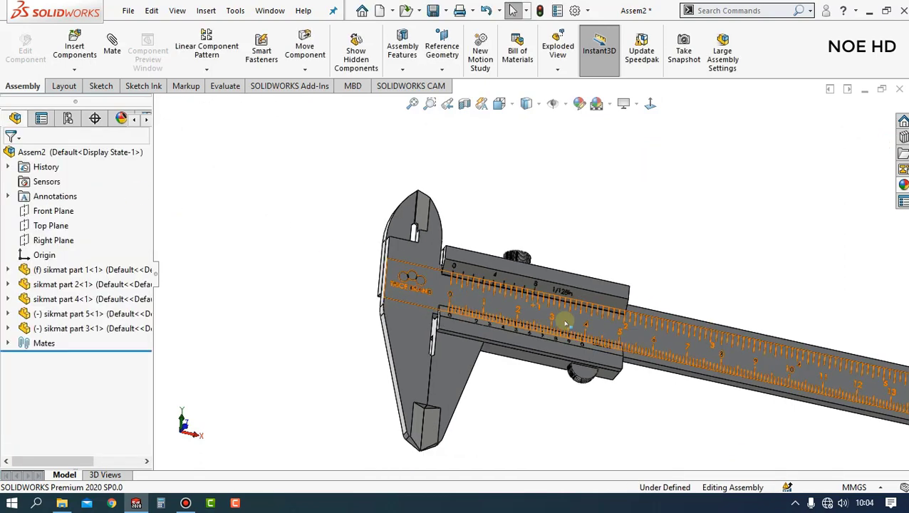
middle_click_drag(634, 353, 595, 391)
scroll(663, 320, "down", 5)
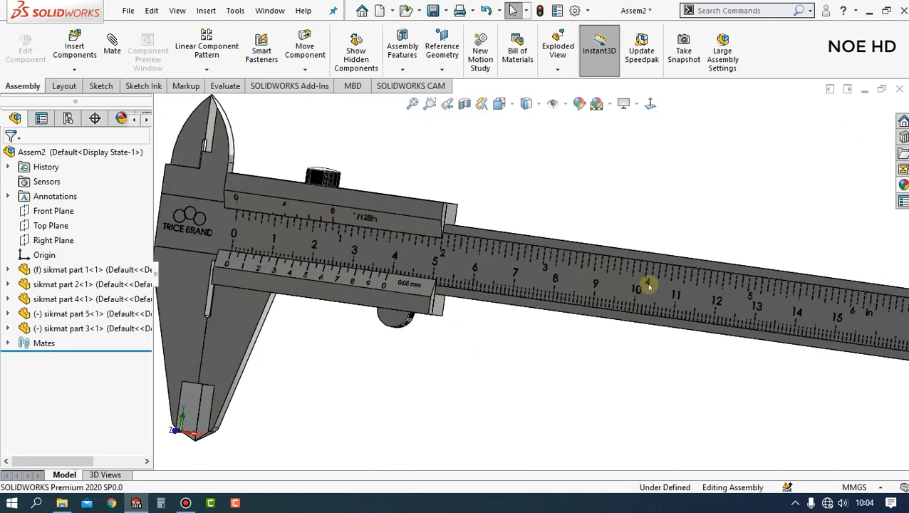
scroll(649, 300, "up", 1)
scroll(627, 303, "up", 3)
scroll(858, 347, "down", 2)
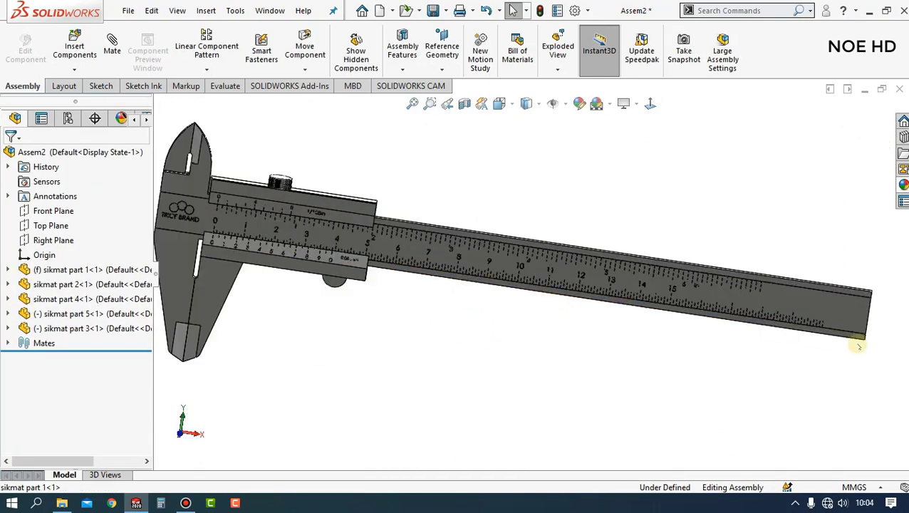
scroll(642, 286, "up", 2)
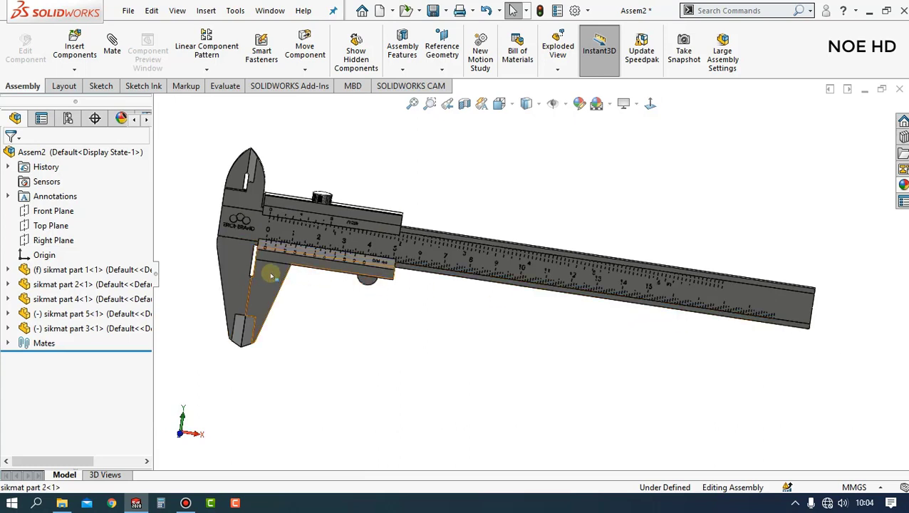
mouse_move(271, 275)
left_mouse_down()
mouse_move(776, 363)
mouse_move(271, 285)
mouse_move(774, 376)
mouse_move(270, 290)
left_mouse_up()
left_click(522, 143)
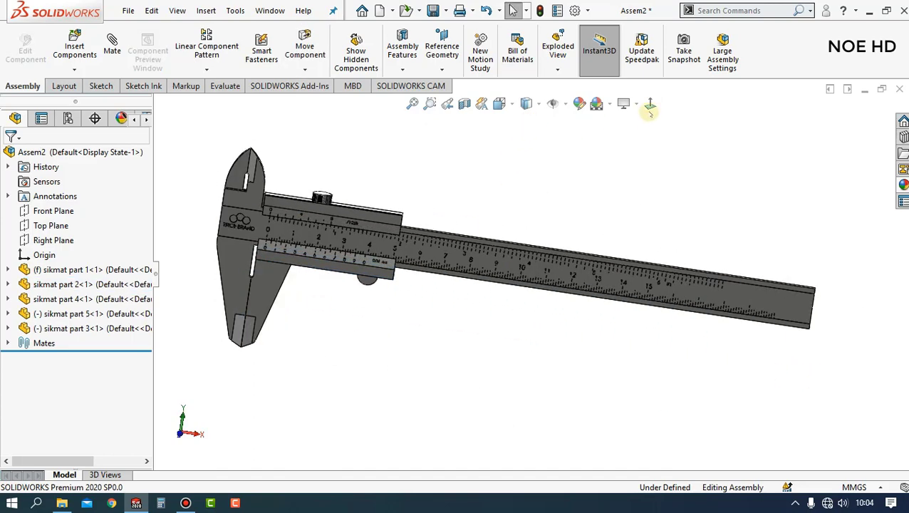
Switch to a front view and slide the vernier scale (sikmat part 5) to the right.
left_click(650, 107)
scroll(244, 298, "down", 5)
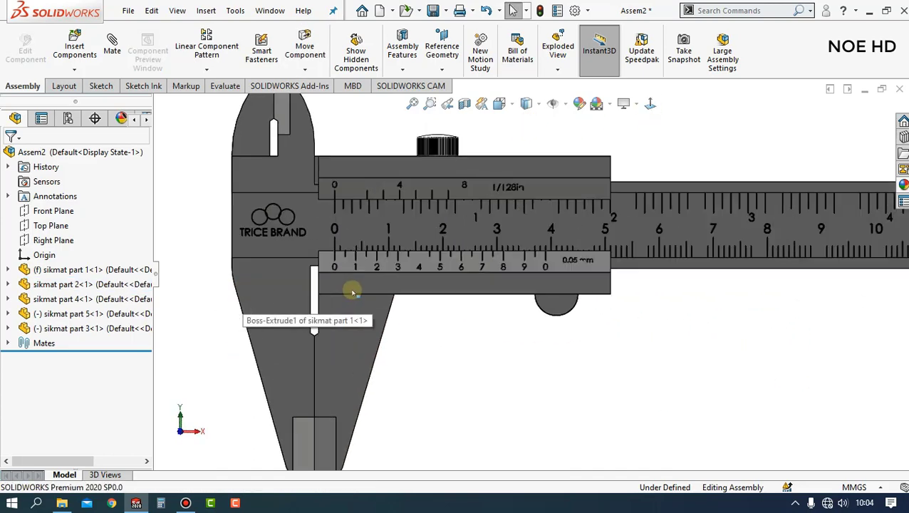
scroll(353, 292, "down", 3)
scroll(557, 245, "down", 2)
scroll(514, 213, "up", 1)
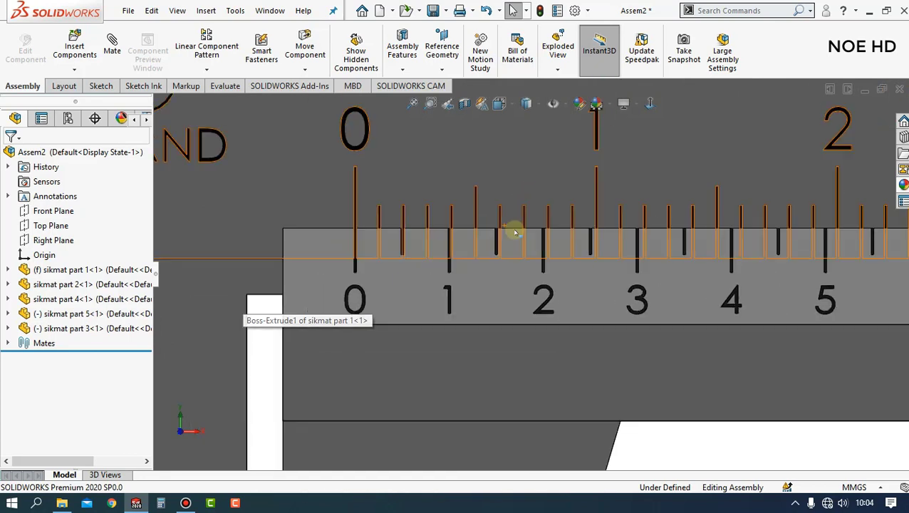
scroll(701, 262, "down", 3)
scroll(582, 218, "down", 2)
scroll(581, 218, "down", 1)
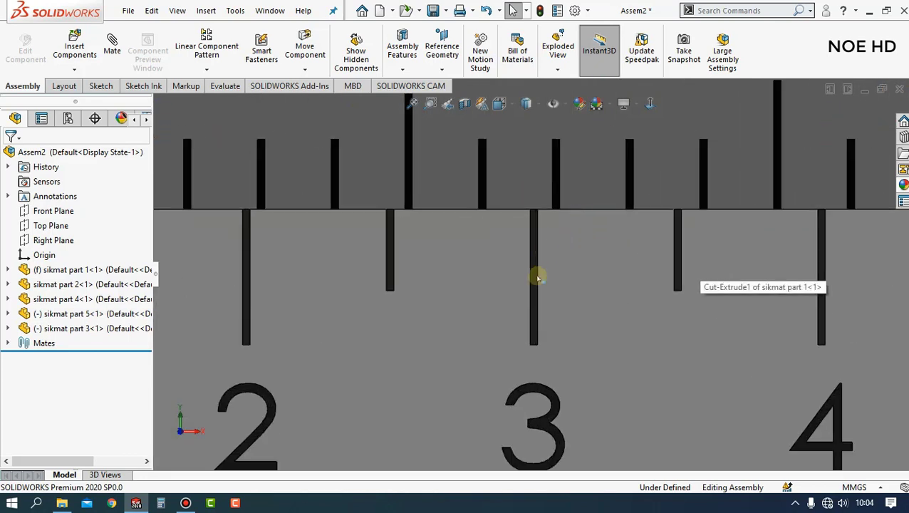
left_click_drag(674, 304, 770, 303)
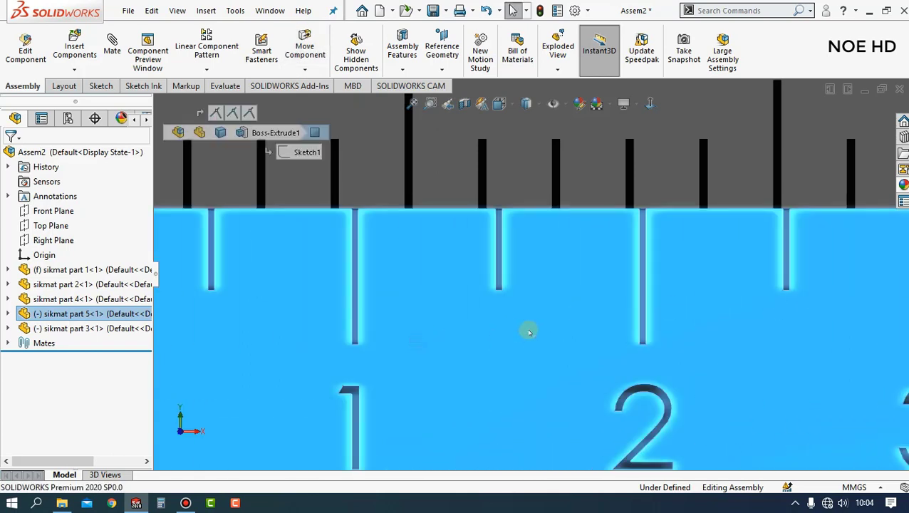
left_click_drag(527, 329, 795, 334)
left_click_drag(513, 364, 599, 351)
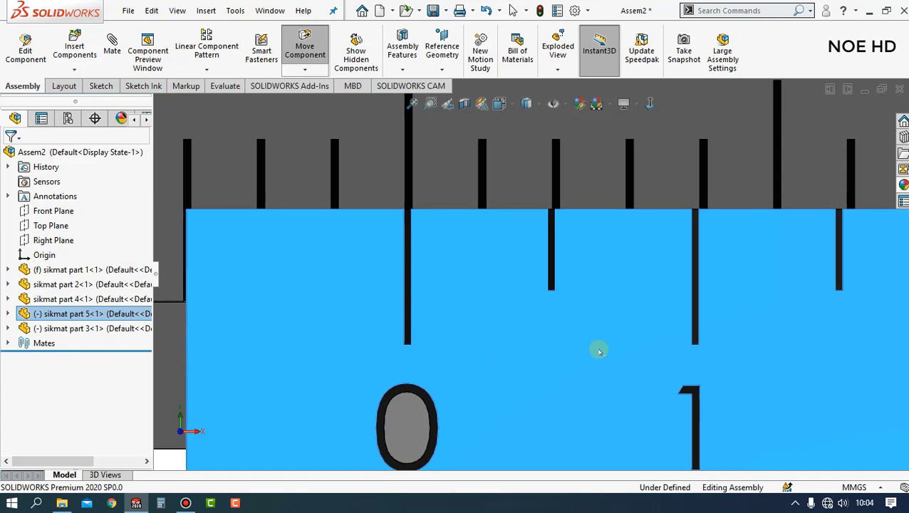
Fine-tune sikmat part 5 slightly right so its zero meets a main-scale graduation, then deselect it.
scroll(412, 239, "down", 3)
scroll(483, 228, "down", 3)
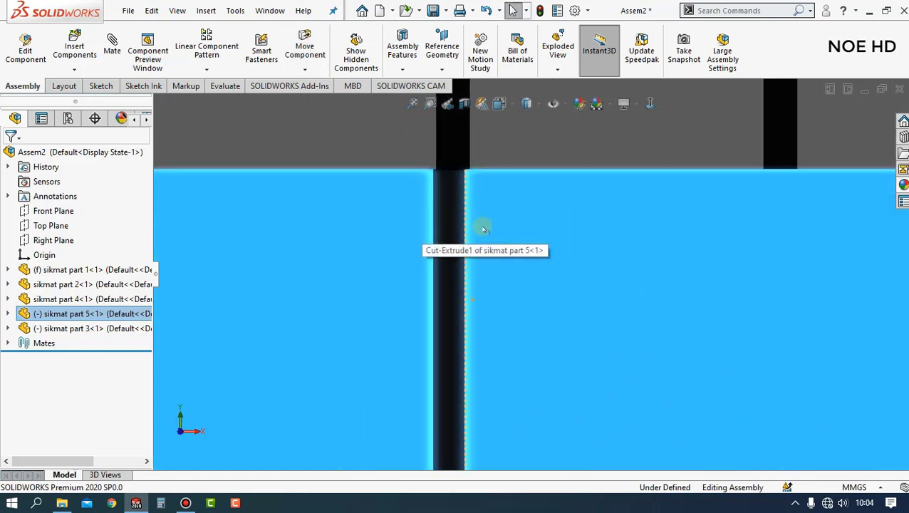
scroll(484, 228, "down", 1)
scroll(684, 245, "up", 2)
scroll(819, 303, "up", 2)
scroll(804, 300, "down", 3)
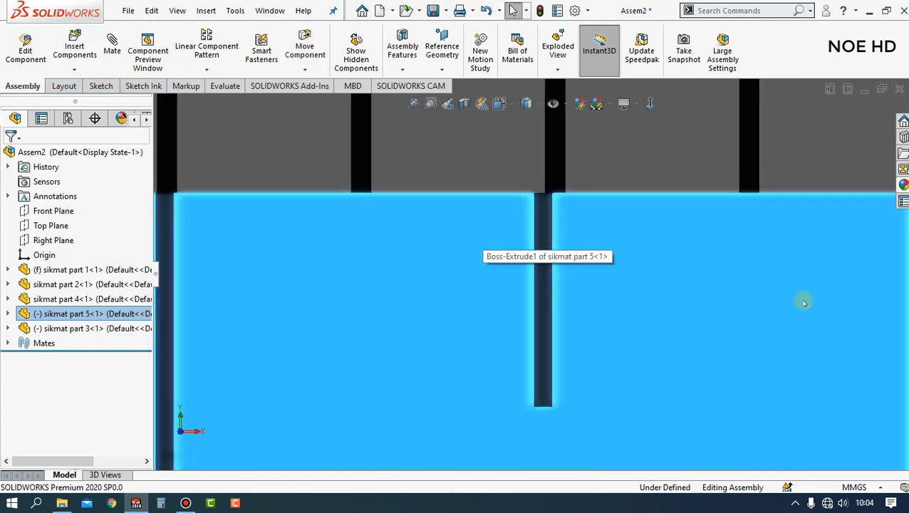
scroll(258, 263, "up", 1)
scroll(410, 266, "down", 1)
scroll(748, 297, "down", 1)
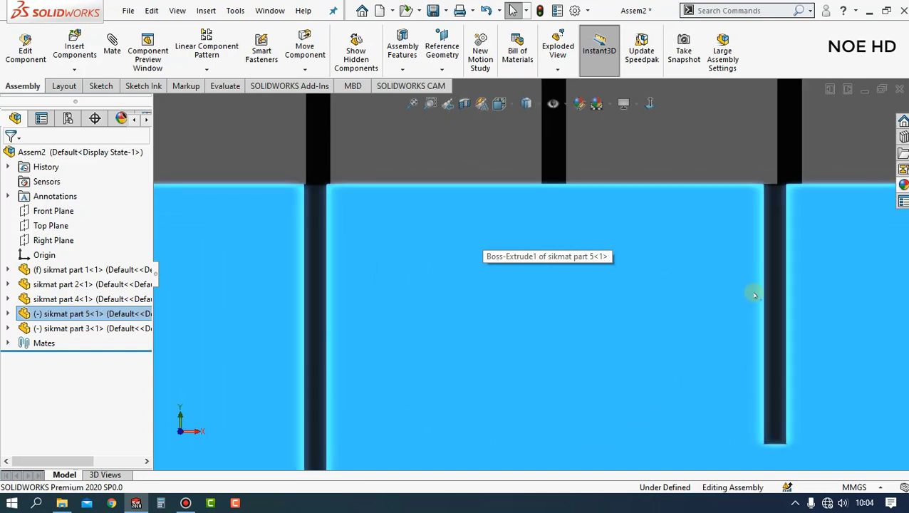
left_click(771, 303)
left_click_drag(773, 305, 777, 305)
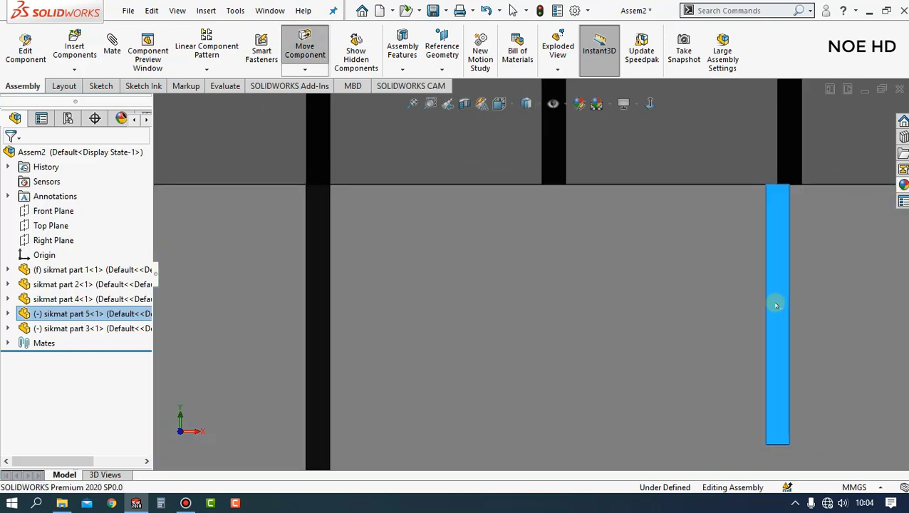
scroll(593, 338, "up", 1)
scroll(594, 339, "up", 3)
scroll(594, 330, "up", 2)
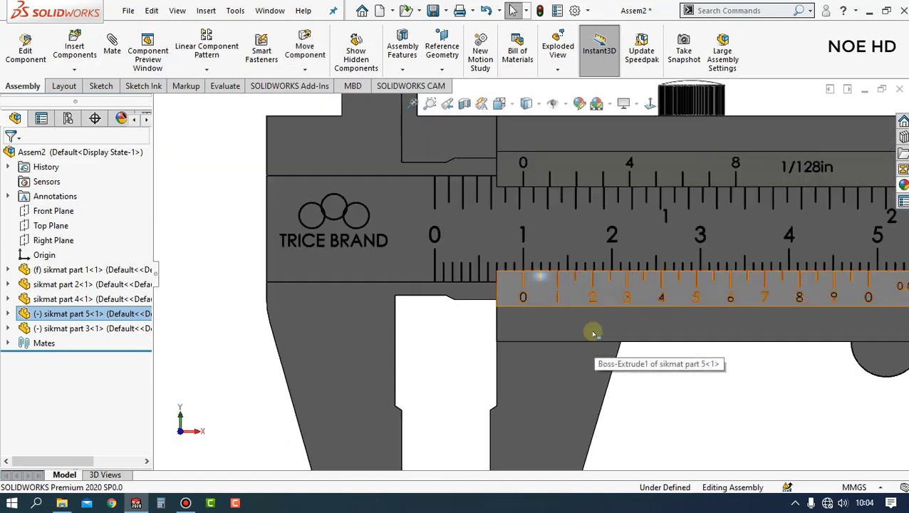
scroll(643, 372, "up", 2)
left_click(598, 385)
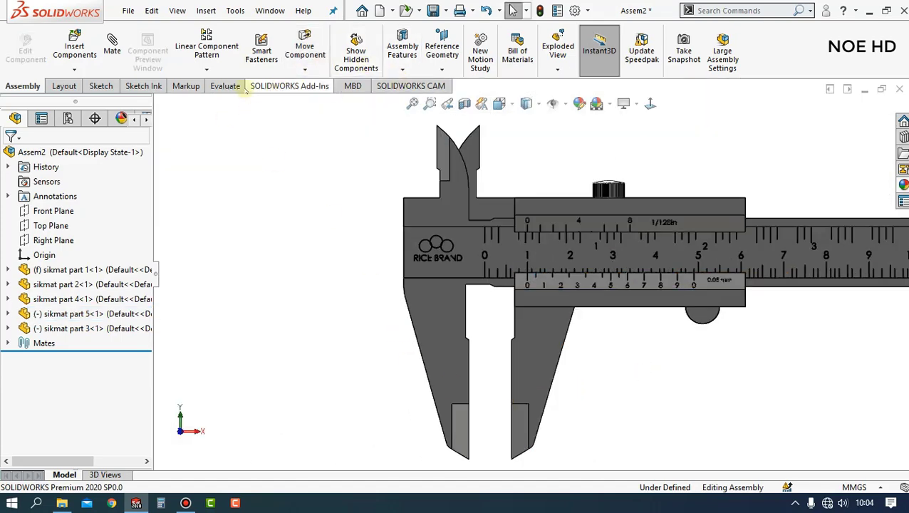
Measure between the two inner jaw edges with the Evaluate Measure tool, reading Dist 10 mm.
left_click(225, 86)
left_click(188, 56)
scroll(484, 349, "down", 2)
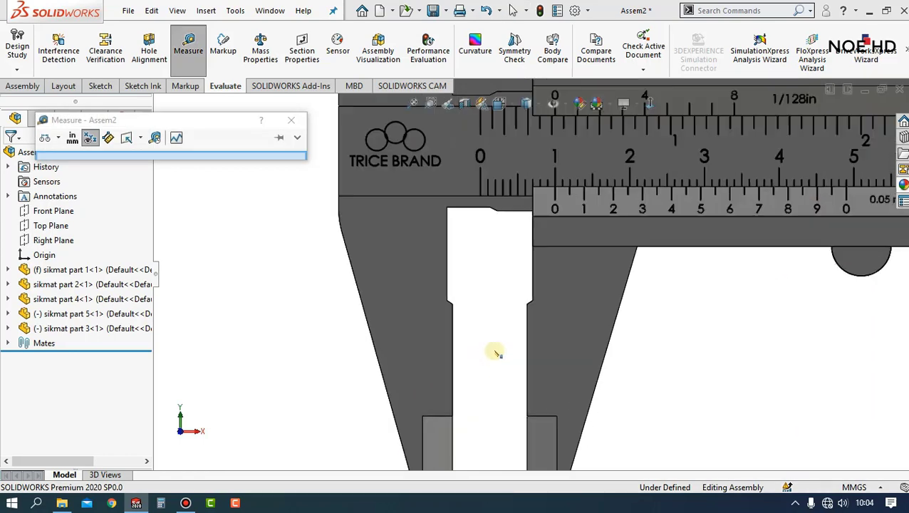
scroll(493, 351, "down", 1)
left_click(461, 320)
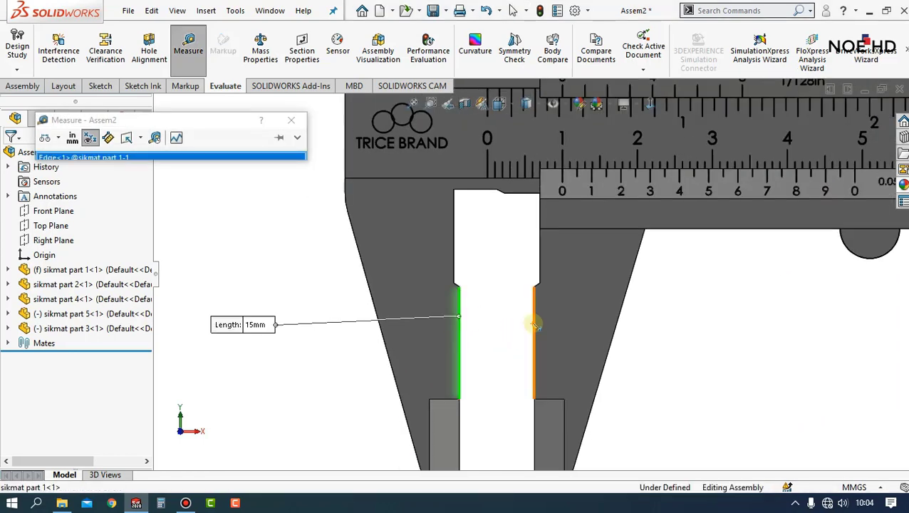
left_click(534, 325)
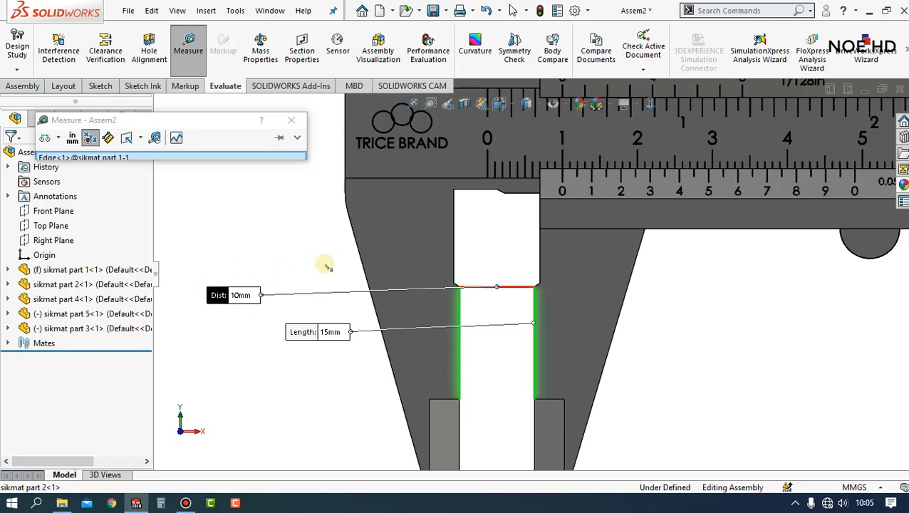
scroll(325, 265, "down", 1)
left_click(314, 193)
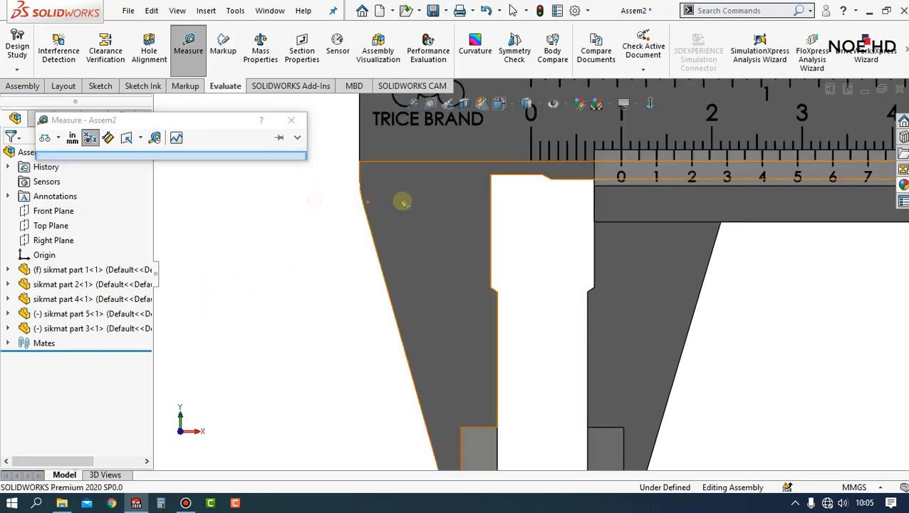
left_click(291, 119)
Drag sikmat part 4, the 1/128in scale, to the right along the caliper body.
scroll(663, 171, "up", 5)
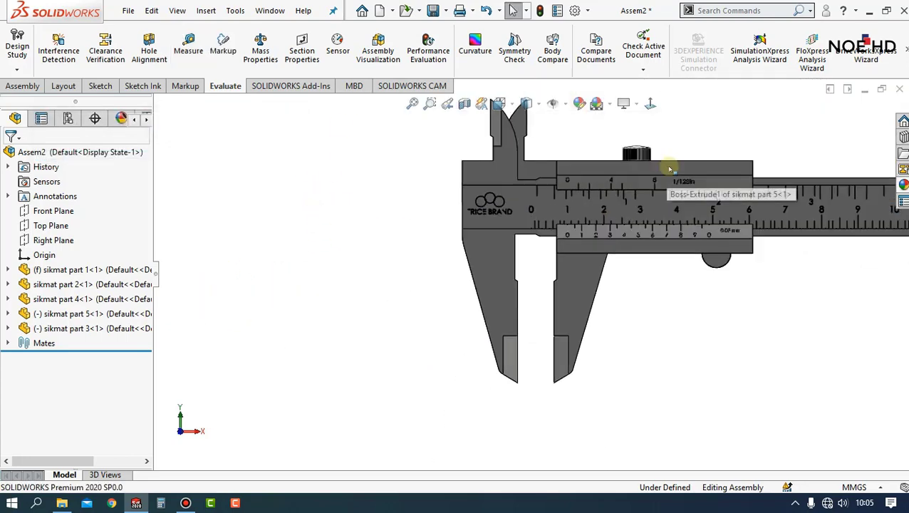
scroll(615, 187, "down", 3)
scroll(568, 213, "down", 2)
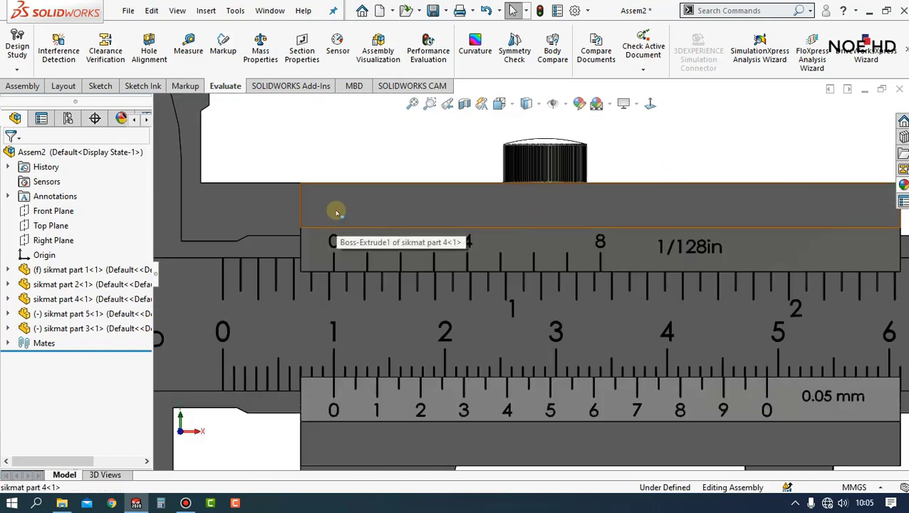
left_click_drag(336, 211, 514, 218)
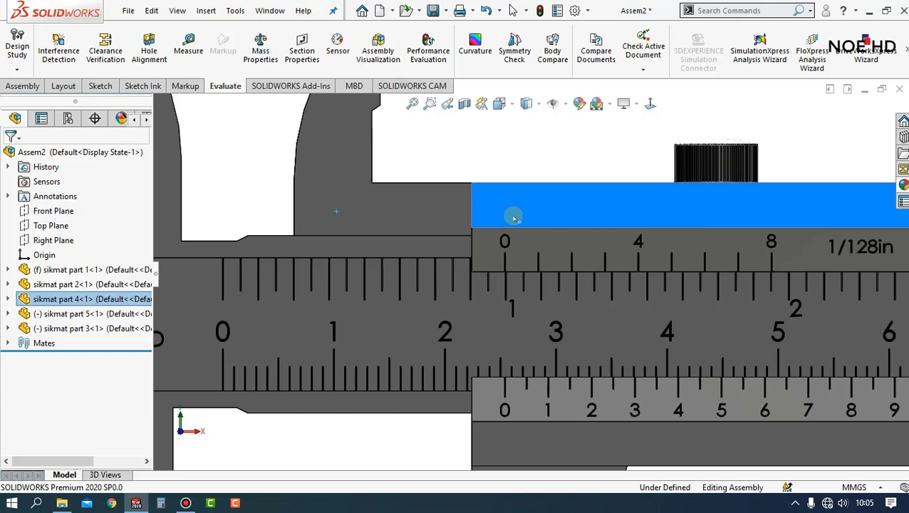
Zoom in on its 0 mark and nudge sikmat part 4 slightly further right.
scroll(513, 235, "down", 3)
scroll(552, 308, "down", 3)
scroll(577, 340, "up", 3)
scroll(563, 328, "down", 4)
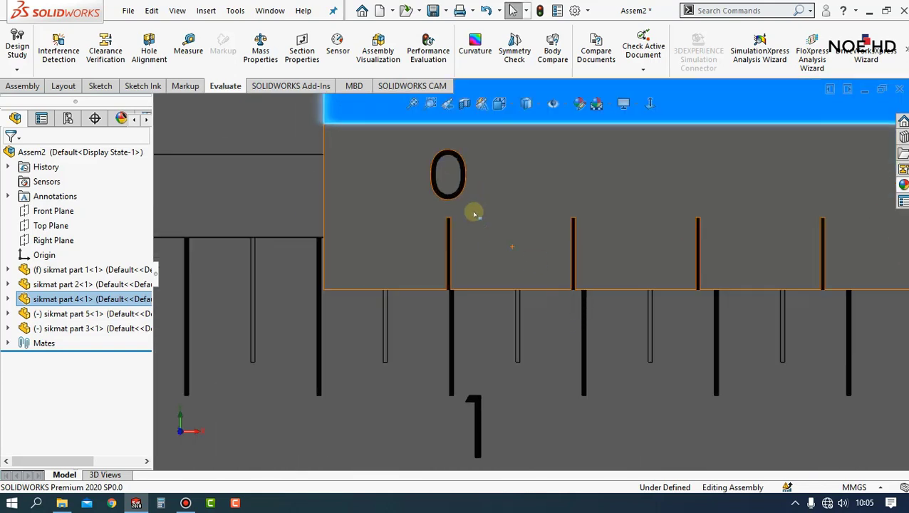
scroll(474, 212, "down", 2)
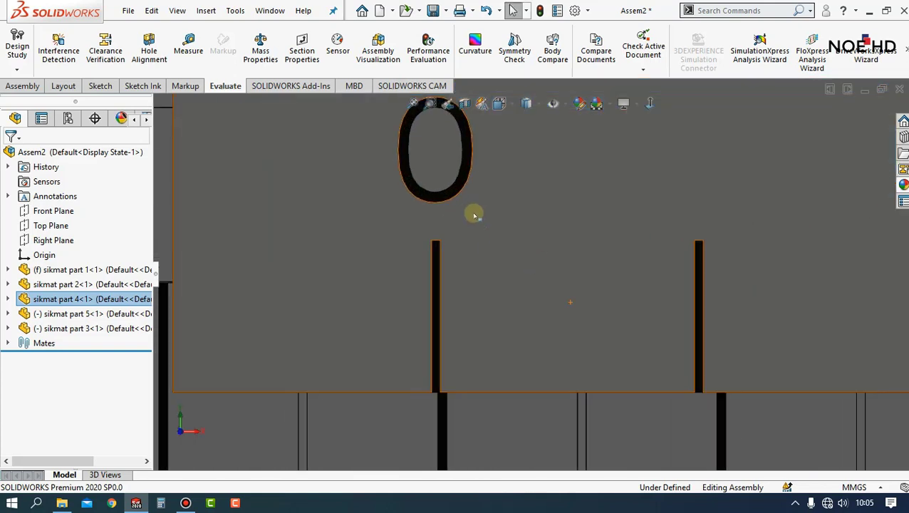
left_click(434, 198)
left_click_drag(433, 197, 443, 198)
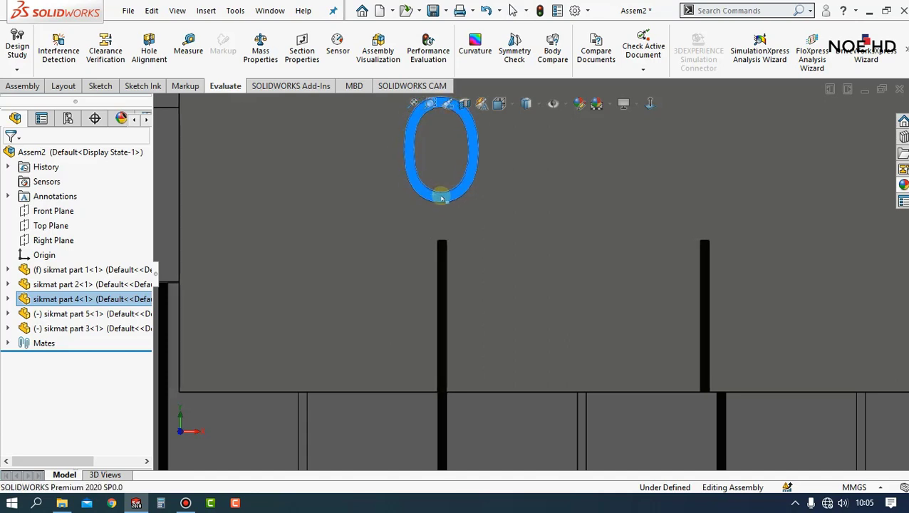
scroll(456, 263, "up", 2)
scroll(499, 350, "up", 3)
scroll(512, 353, "up", 3)
scroll(484, 385, "up", 2)
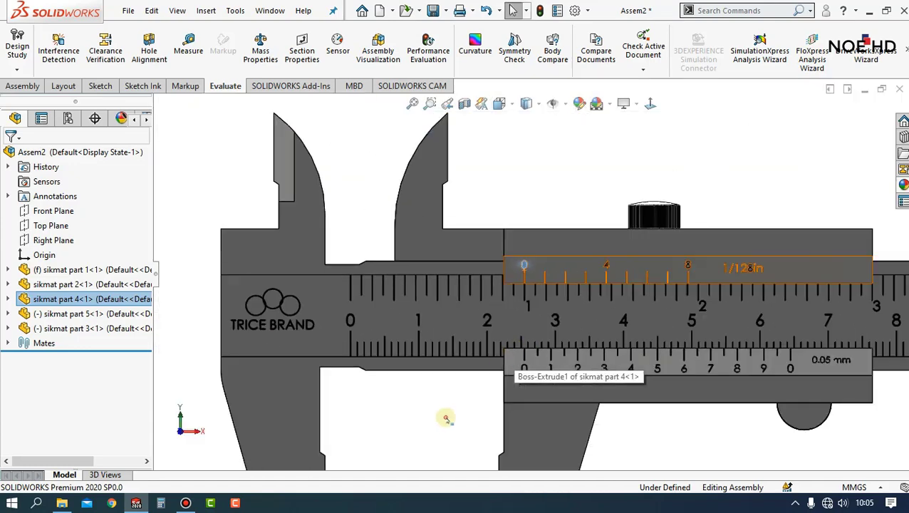
Measure the inner jaw edges again to read a 25.48 mm gap, then close Measure.
left_click(188, 50)
scroll(492, 424, "up", 2)
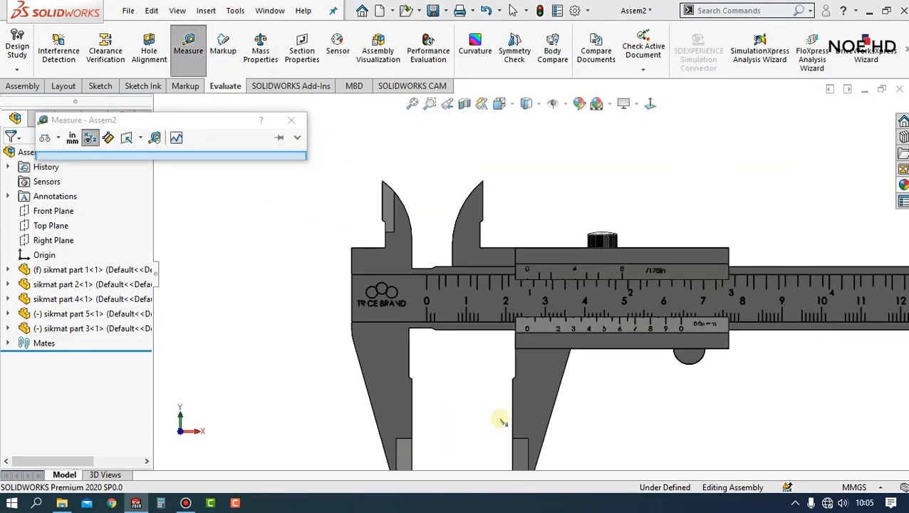
scroll(499, 420, "down", 3)
left_click(366, 300)
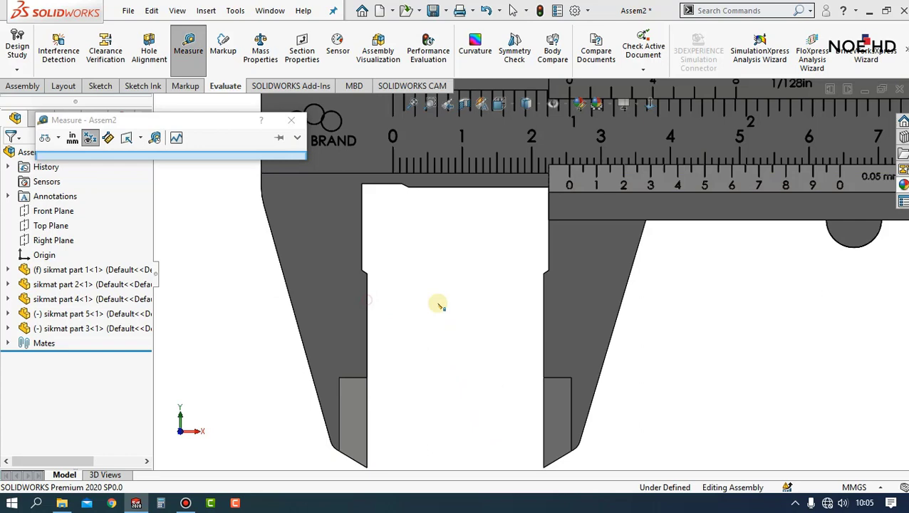
left_click(543, 304)
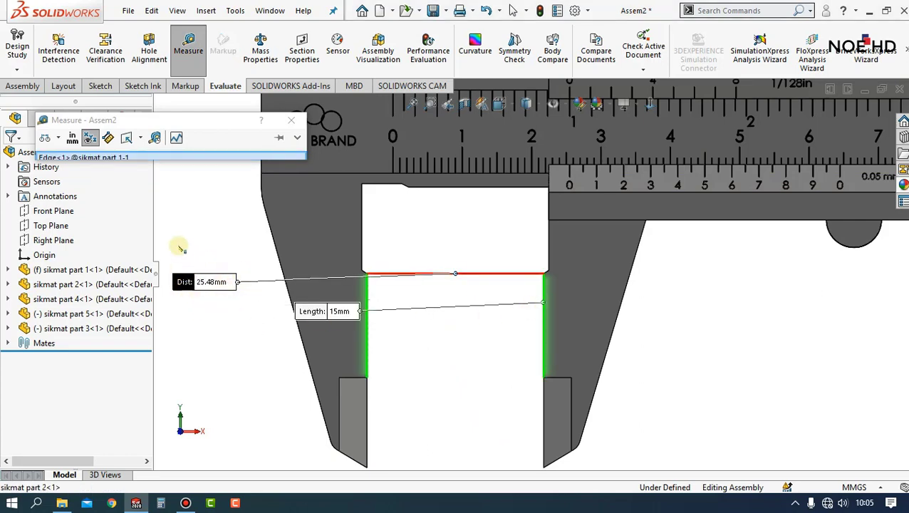
left_click(292, 119)
scroll(673, 309, "up", 2)
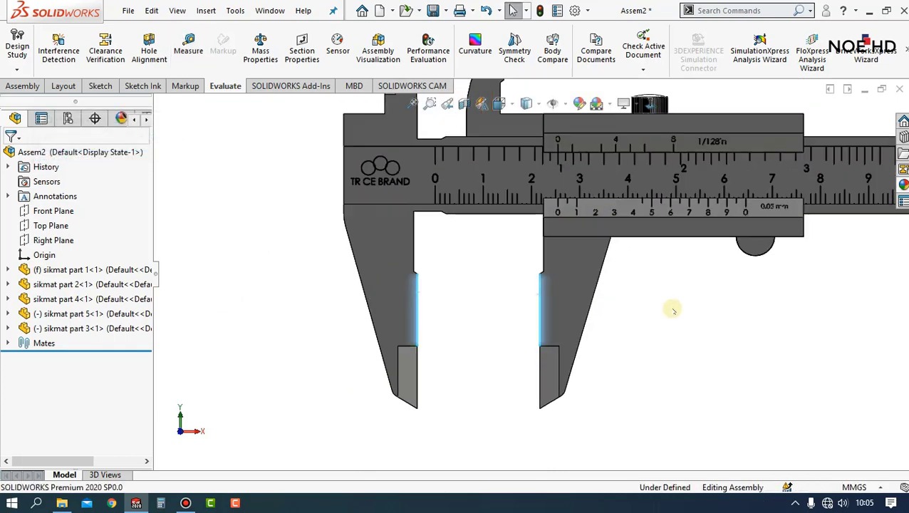
scroll(673, 310, "up", 2)
scroll(660, 298, "up", 1)
scroll(665, 240, "up", 1)
Slide the movable jaw shut against the fixed jaw.
mouse_move(656, 242)
middle_mouse_down()
mouse_move(638, 291)
mouse_move(568, 233)
mouse_move(417, 239)
mouse_move(380, 230)
mouse_move(377, 218)
middle_mouse_up()
scroll(542, 249, "down", 3)
scroll(552, 299, "down", 1)
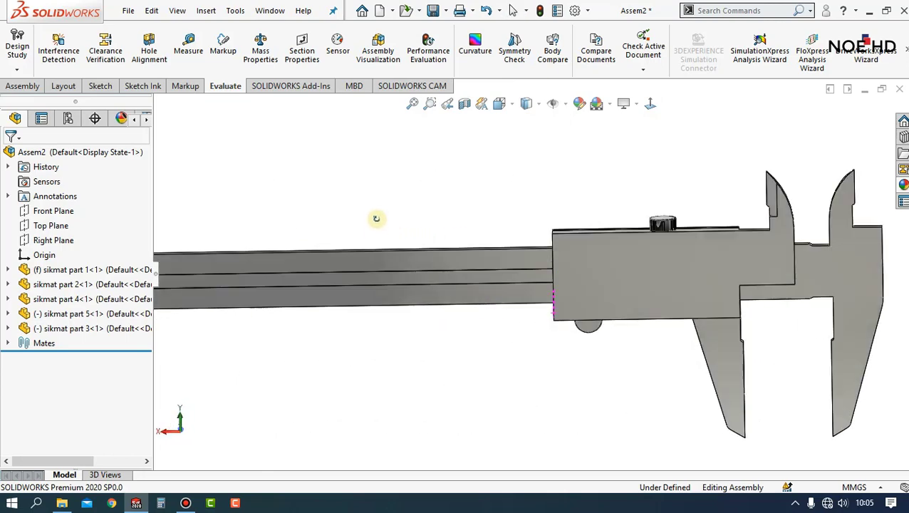
scroll(534, 278, "up", 2)
mouse_move(604, 284)
left_mouse_down()
mouse_move(422, 238)
mouse_move(635, 233)
mouse_move(641, 350)
mouse_move(540, 359)
left_mouse_up()
Orbit the closed caliper, then view it Normal To and zoom in on the scales.
mouse_move(540, 358)
middle_mouse_down()
mouse_move(690, 367)
mouse_move(474, 321)
mouse_move(519, 389)
mouse_move(498, 298)
mouse_move(385, 315)
middle_mouse_up()
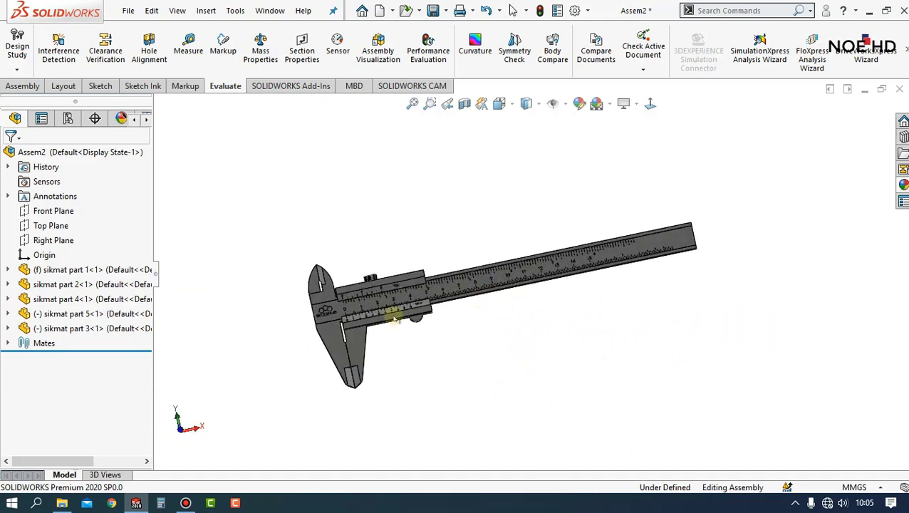
scroll(385, 314, "down", 2)
scroll(385, 314, "down", 3)
scroll(627, 235, "down", 2)
scroll(642, 207, "up", 3)
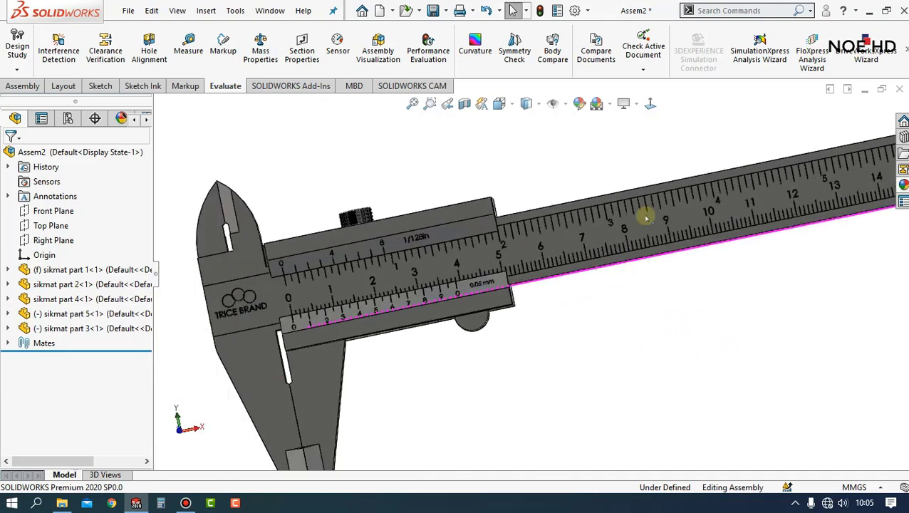
scroll(641, 206, "up", 1)
left_click(575, 227)
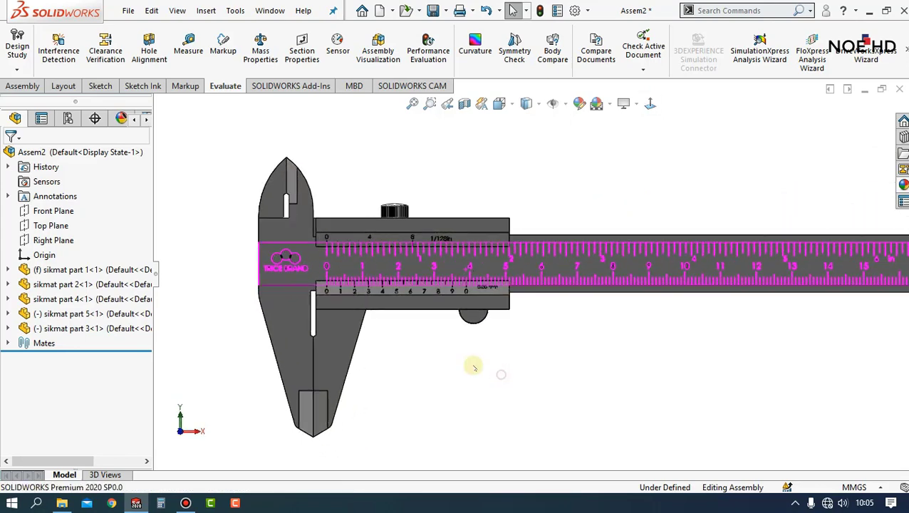
scroll(385, 274, "down", 1)
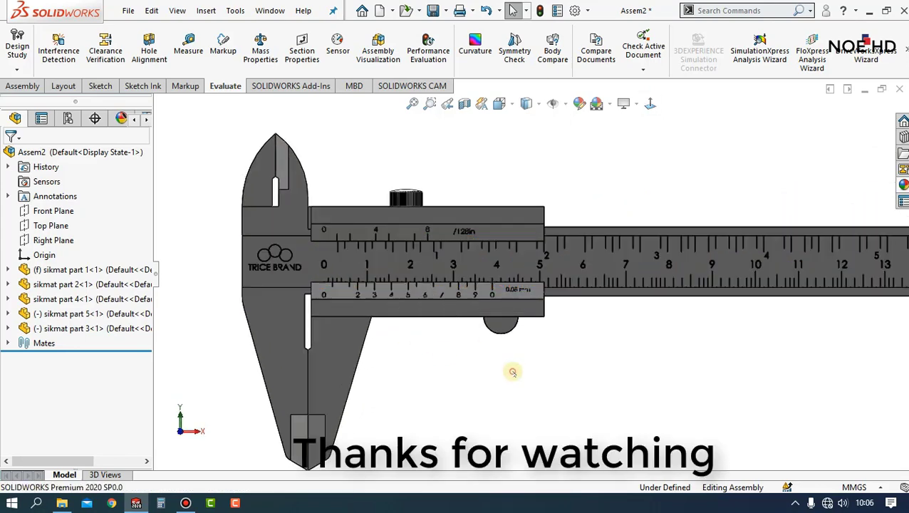
scroll(383, 288, "down", 2)
scroll(392, 291, "up", 1)
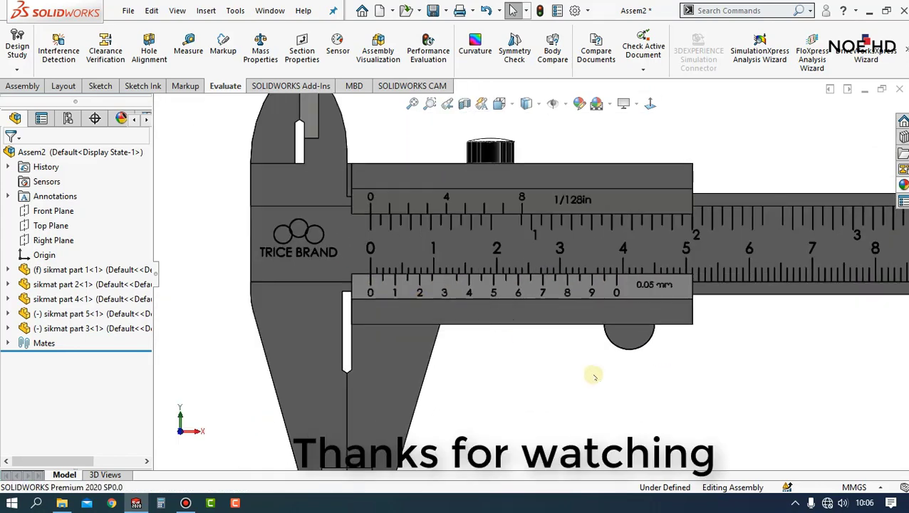